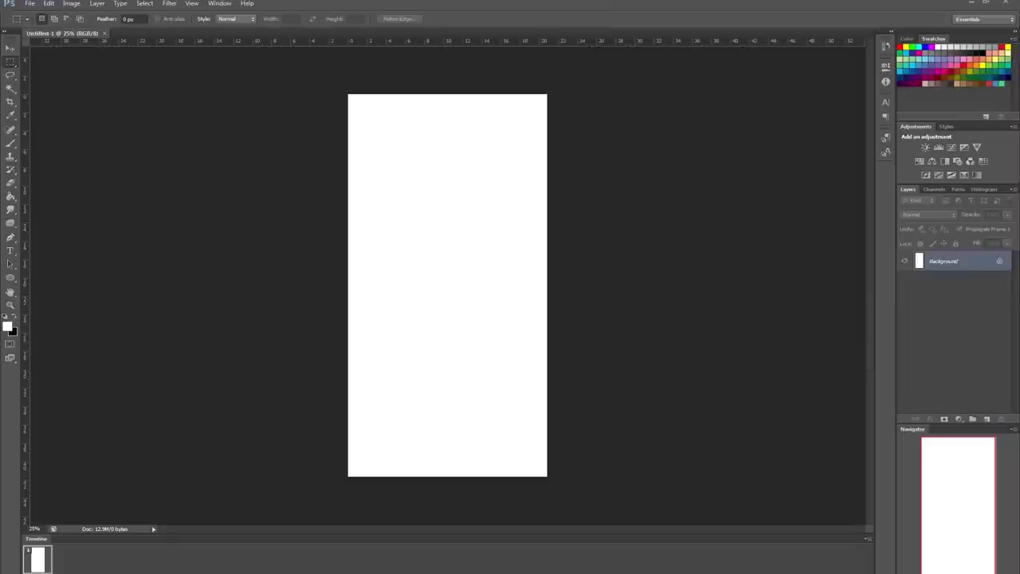
# Step: Bring up the Open dialog to browse files on Local Disk (C:)
pyautogui.hotkey('ctrl', 'o')
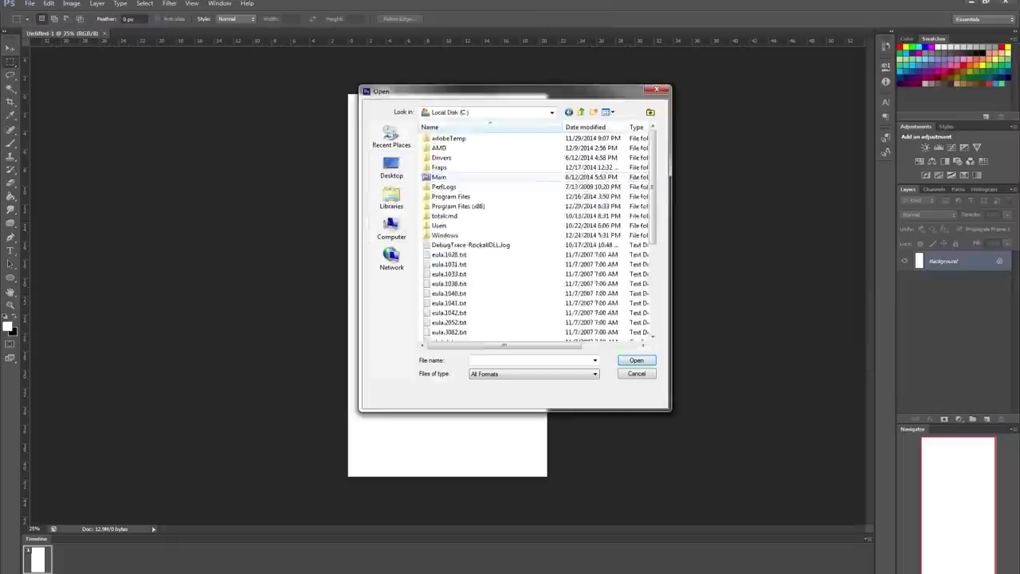
# Step: Type the HOME, PORTFOLIO, SERVICES, CONTACT navigation line and select all of it
pyautogui.scroll(-3, 539, 235)
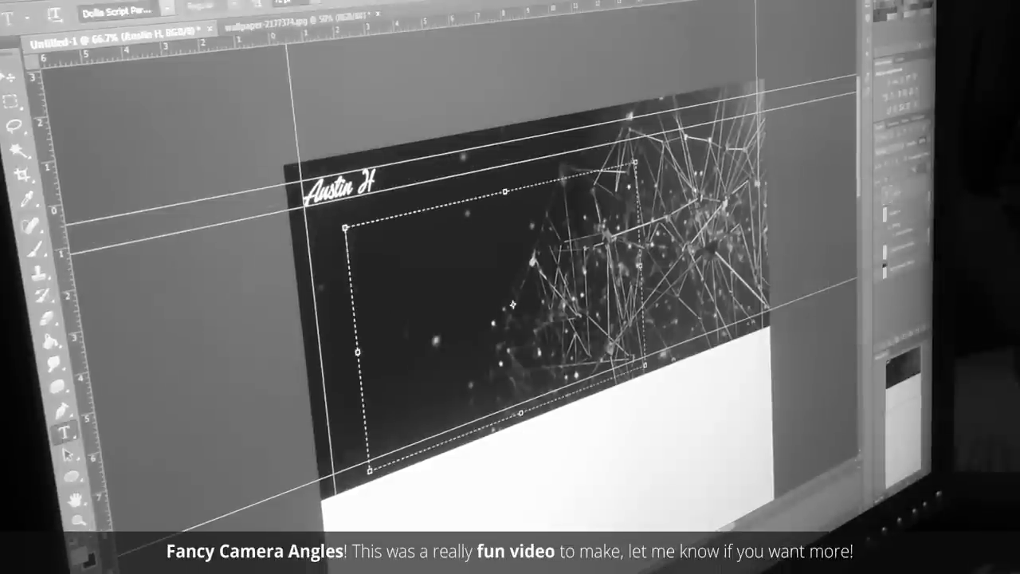
pyautogui.write('HOME')
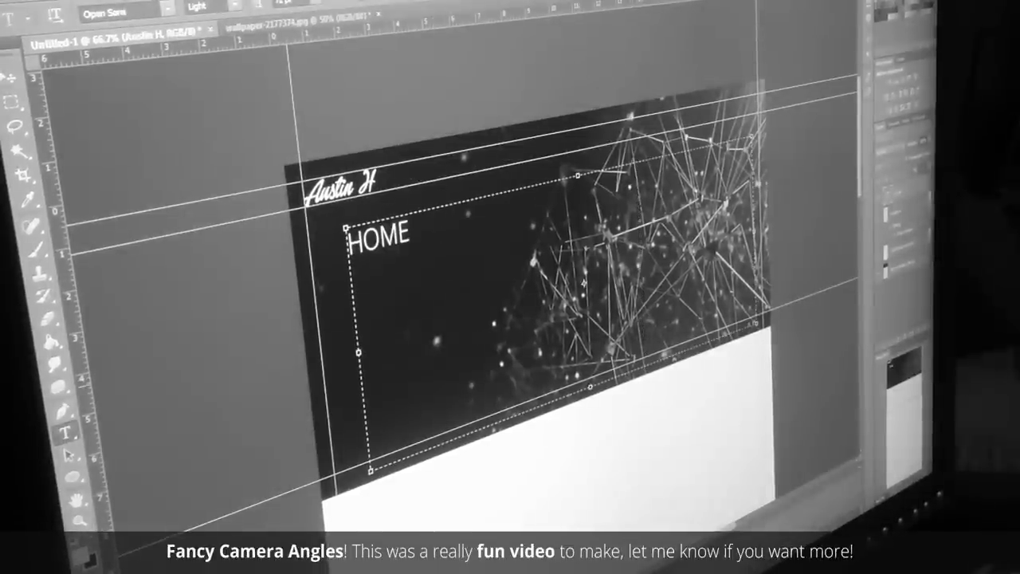
pyautogui.write('CES CONTACT')
pyautogui.hotkey('ctrl', 'a')
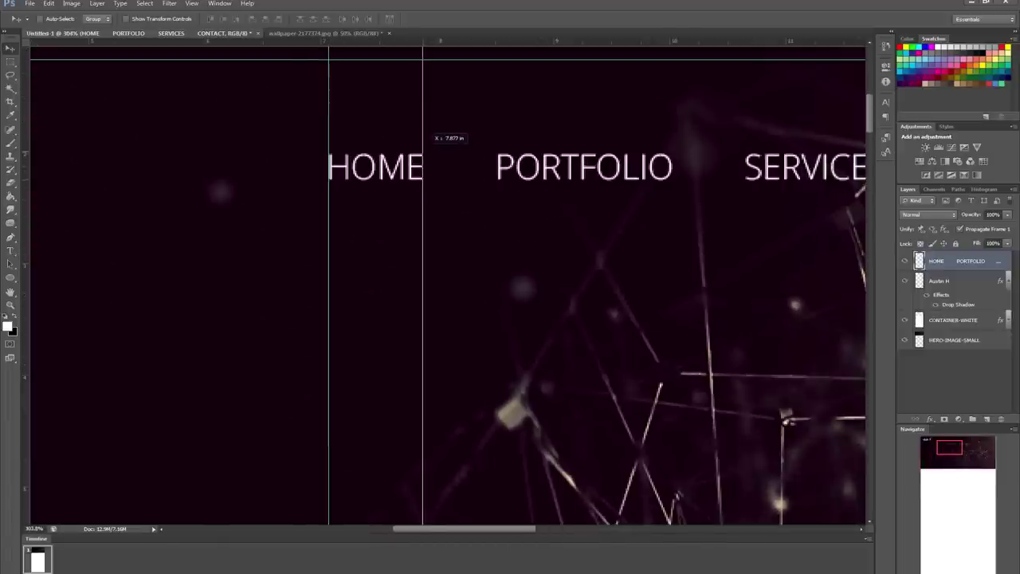
# Step: Underline HOME, merge it into a NAVIGATION layer and nudge it into place
pyautogui.moveTo(328, 183); pyautogui.dragTo(423, 186)
pyautogui.scroll(5, 422, 186)
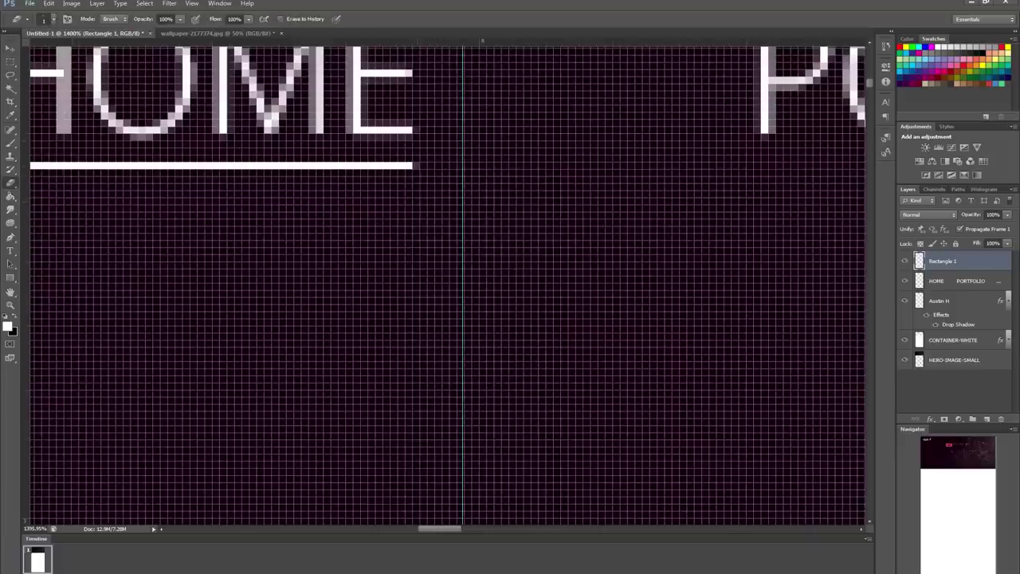
pyautogui.hotkey('ctrl', '1')
pyautogui.click(192, 3)
pyautogui.press('Escape')
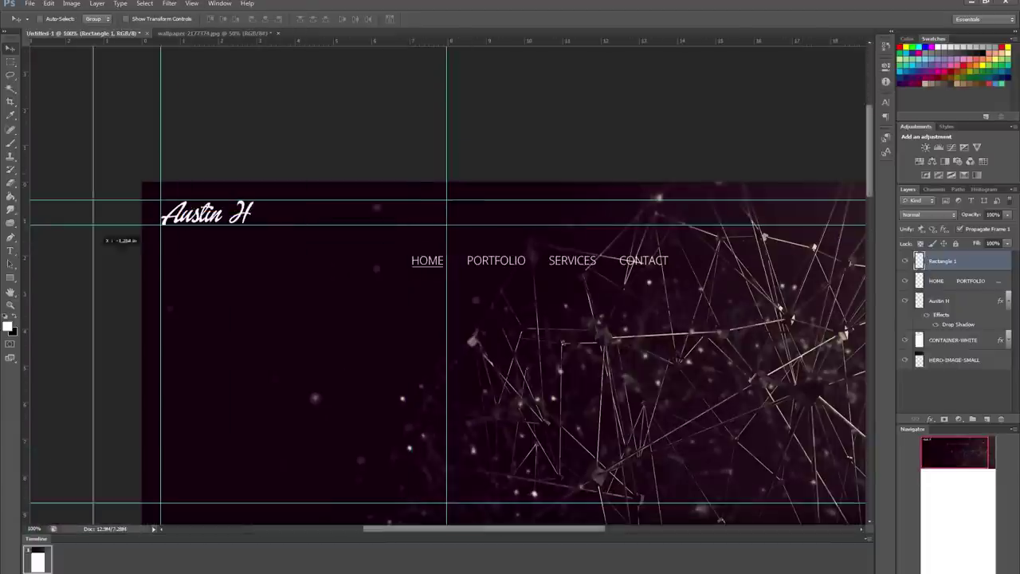
pyautogui.scroll(-2, 446, 287)
pyautogui.hotkey('ctrl', 'e')
pyautogui.doubleClick(940, 260)
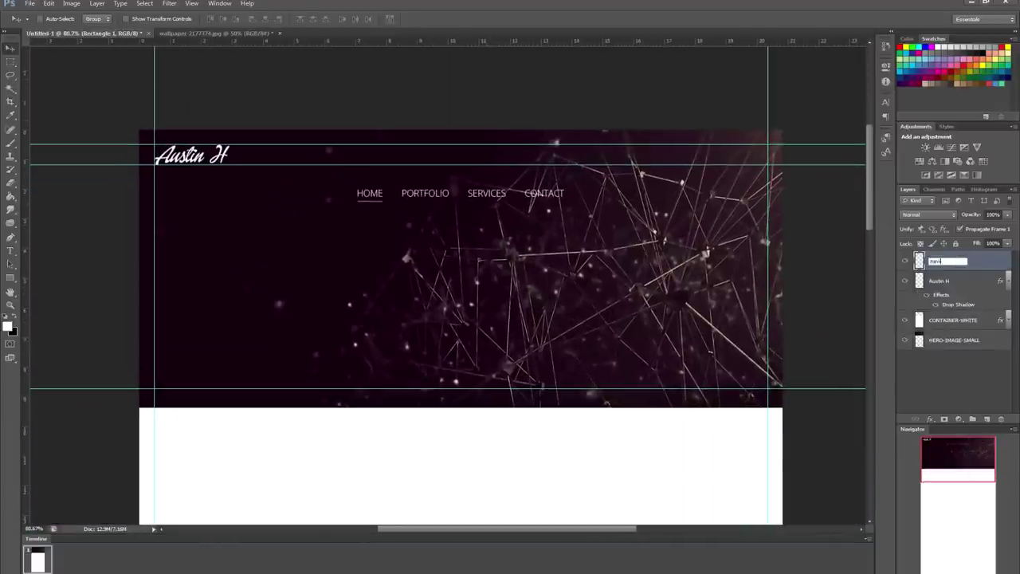
pyautogui.moveTo(770, 162); pyautogui.dragTo(767, 165)
pyautogui.press('v')
pyautogui.press('Up')
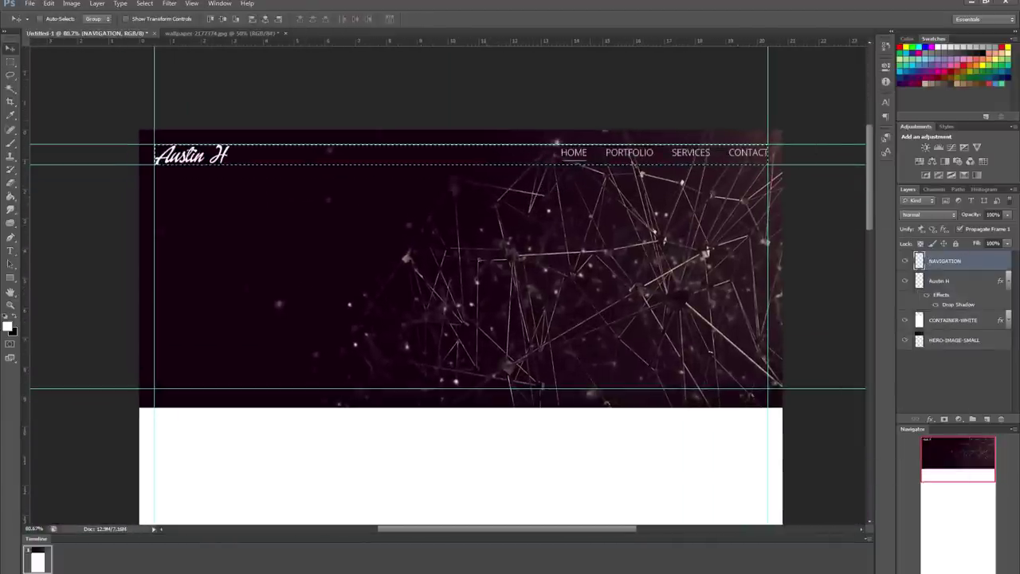
pyautogui.hotkey('ctrl', '1')
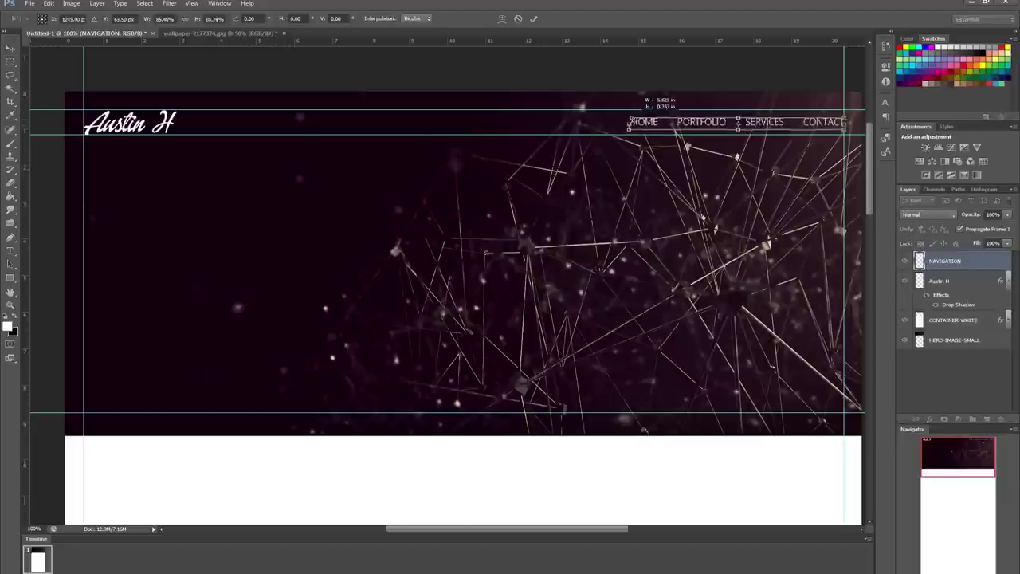
# Step: Add a large bold CREATIVITY AND ENTERTAINMENT headline centred in the hero
pyautogui.press('t')
pyautogui.moveTo(201, 170); pyautogui.dragTo(747, 374)
pyautogui.write('CREATIVITY AND ENTERTAINMENT')
pyautogui.click(160, 18)
pyautogui.doubleClick(510, 182)
pyautogui.hotkey('ctrl', 'Return')
pyautogui.moveTo(399, 182); pyautogui.dragTo(454, 220)
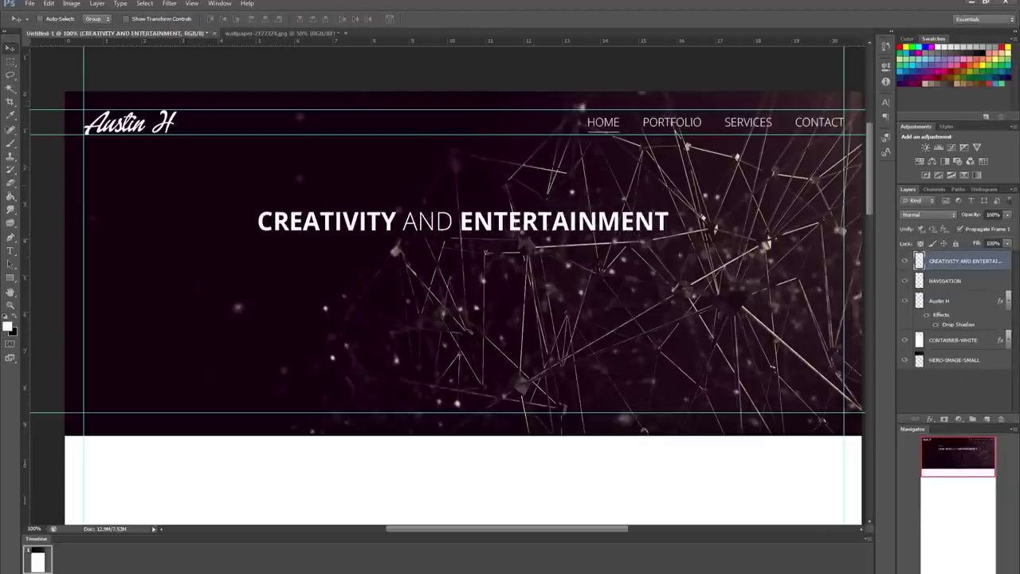
# Step: Draw a no-fill rounded rectangle button below the headline with EXPLORE inside it
pyautogui.click(64, 289)
pyautogui.moveTo(235, 271); pyautogui.dragTo(353, 303)
pyautogui.click(96, 18)
pyautogui.click(86, 39)
pyautogui.press('t')
pyautogui.moveTo(241, 274); pyautogui.dragTo(543, 397)
pyautogui.write('EXPLORE')
pyautogui.hotkey('ctrl', 'Return')
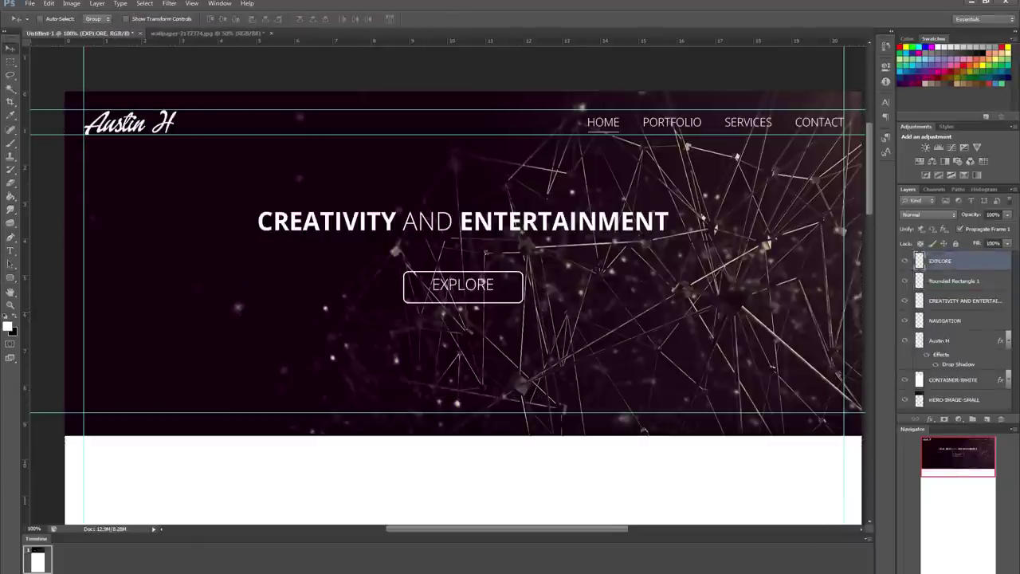
pyautogui.moveTo(463, 285); pyautogui.dragTo(281, 287)
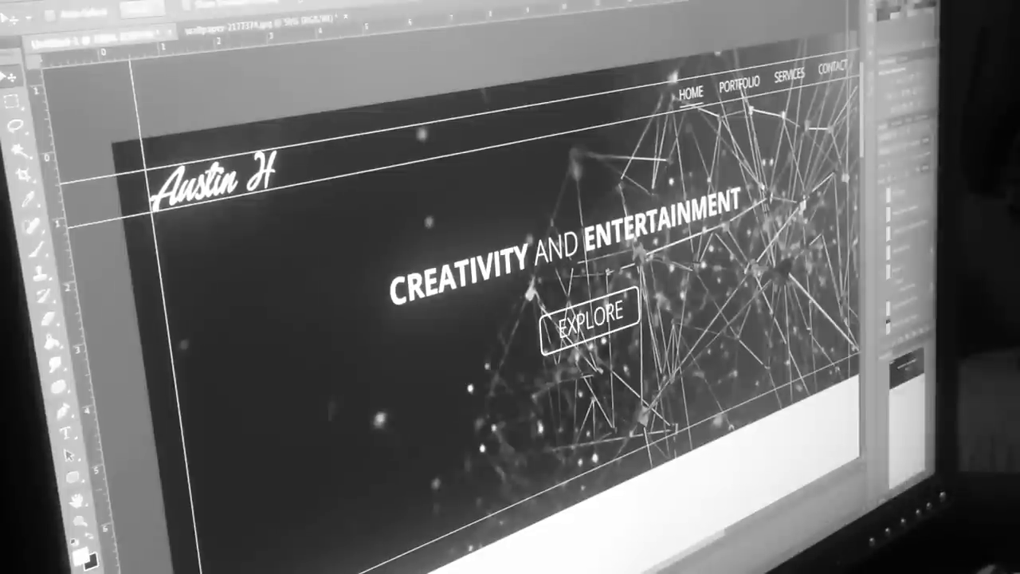
# Step: Add vertical guides at the headline edges and hero centre, then clear the selection
pyautogui.moveTo(614, 266)
pyautogui.mouseDown()
pyautogui.moveTo(395, 267)
pyautogui.moveTo(753, 191)
pyautogui.mouseUp()
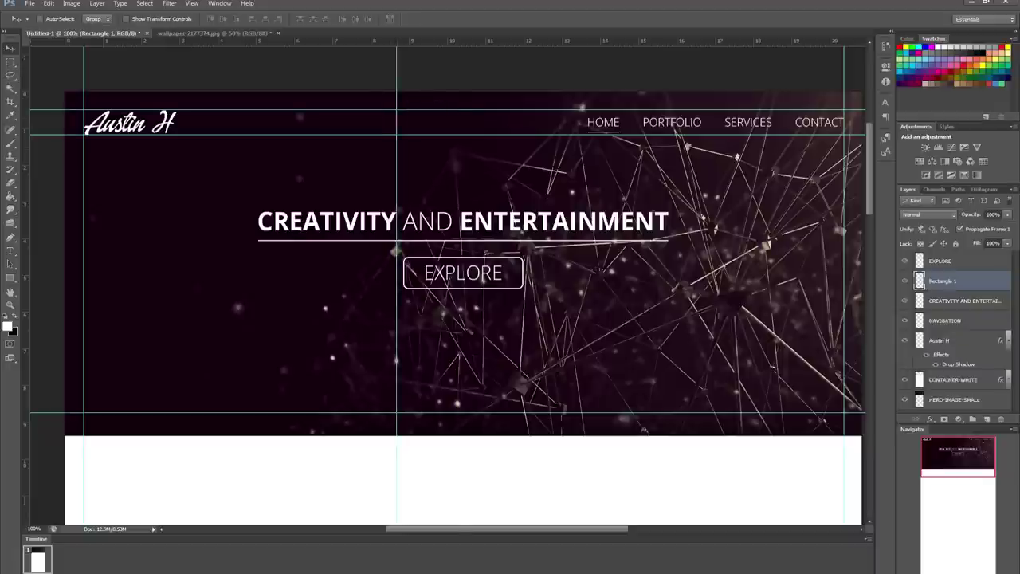
pyautogui.moveTo(27, 239); pyautogui.dragTo(462, 239)
pyautogui.press('m')
pyautogui.click(940, 280)
pyautogui.hotkey('ctrl', 'd')
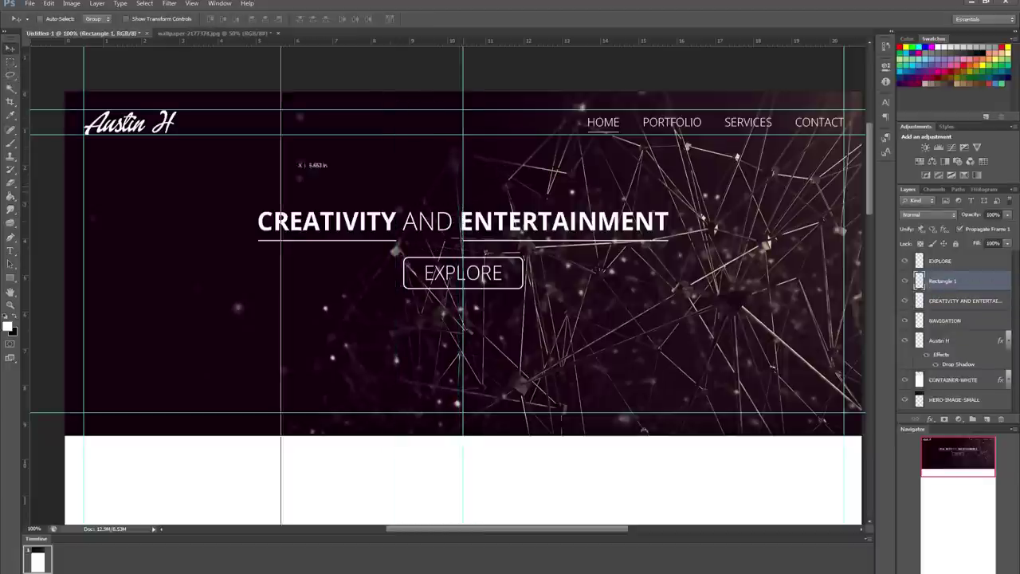
# Step: Type a V glyph widened to 75 in the Character panel
pyautogui.click(940, 261)
pyautogui.press('t')
pyautogui.moveTo(153, 261); pyautogui.dragTo(484, 400)
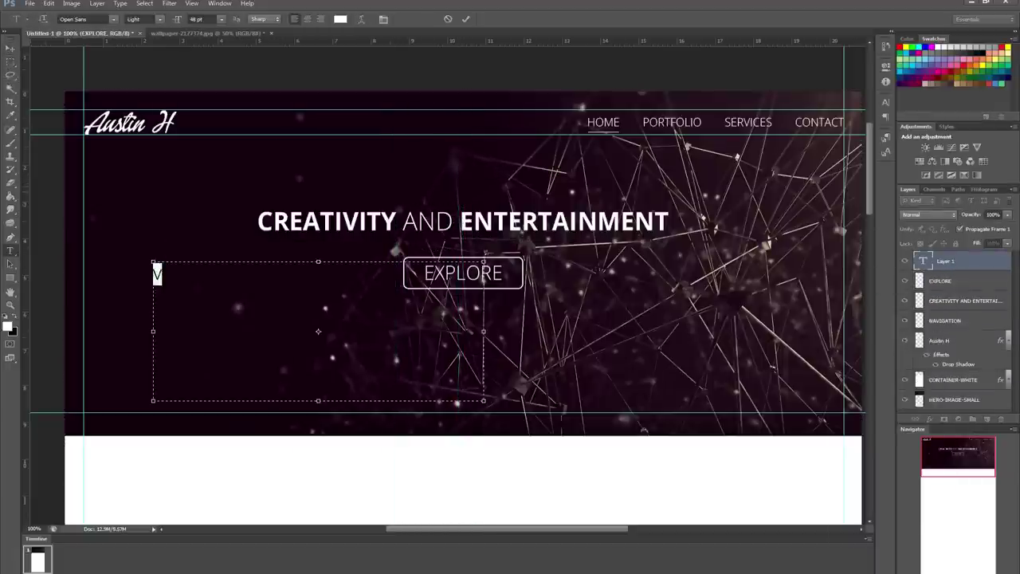
pyautogui.write('V')
pyautogui.click(885, 101)
pyautogui.write('75')
pyautogui.hotkey('ctrl', 'Return')
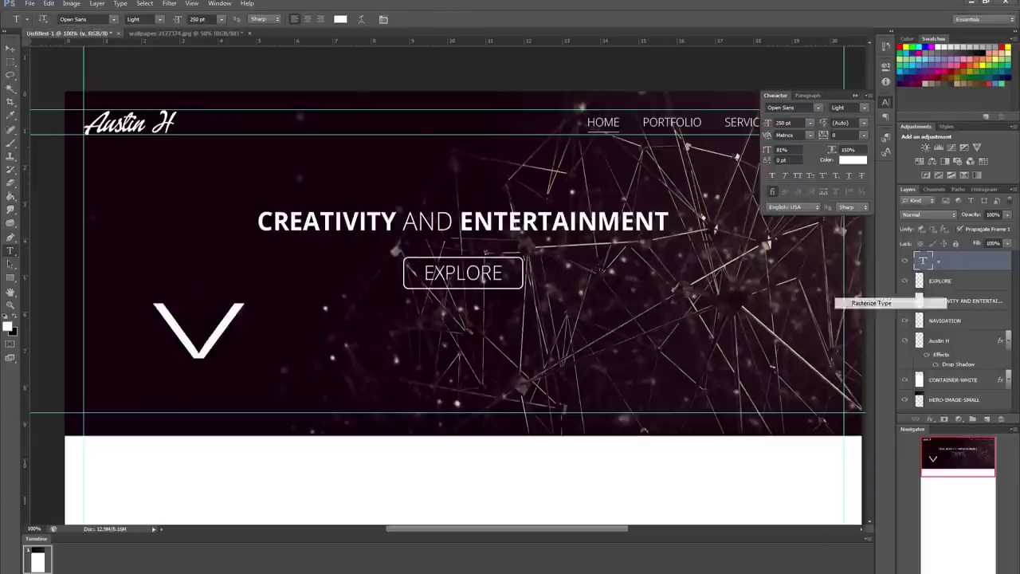
pyautogui.moveTo(212, 164); pyautogui.dragTo(582, 311)
pyautogui.press('Escape')
# Step: Duplicate and merge the V into a double chevron, shrunk to about 39% under EXPLORE
pyautogui.press('v')
pyautogui.hotkey('ctrl', 'j')
pyautogui.hotkey('ctrl', 'e')
pyautogui.hotkey('ctrl', 't')
pyautogui.moveTo(244, 389)
pyautogui.mouseDown()
pyautogui.moveTo(190, 337)
pyautogui.moveTo(463, 303)
pyautogui.mouseUp()
pyautogui.press('Return')
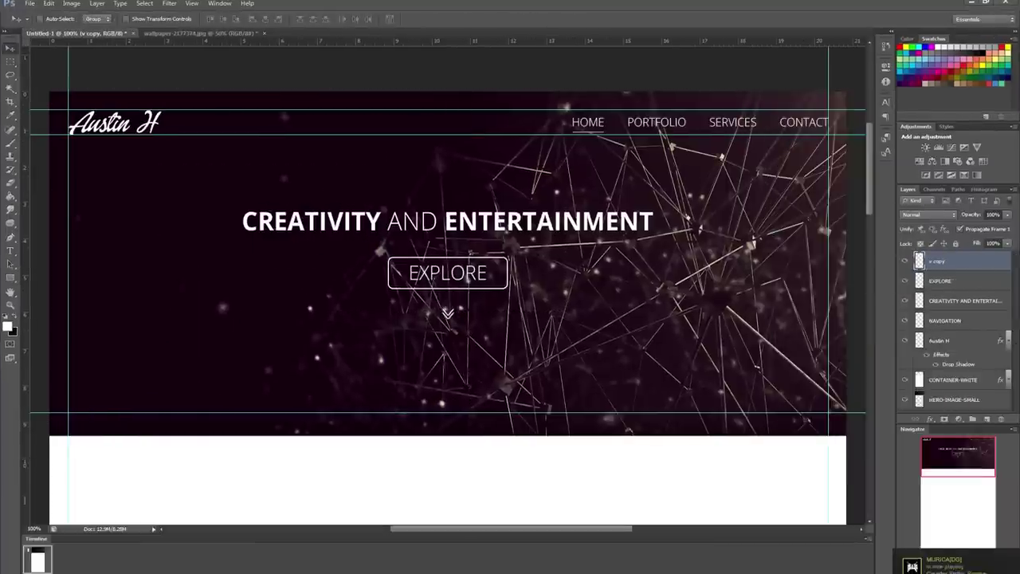
# Step: Give the SLOGAN layer a drop shadow and zoom out to 50%
pyautogui.rightClick(944, 260)
pyautogui.click(876, 236)
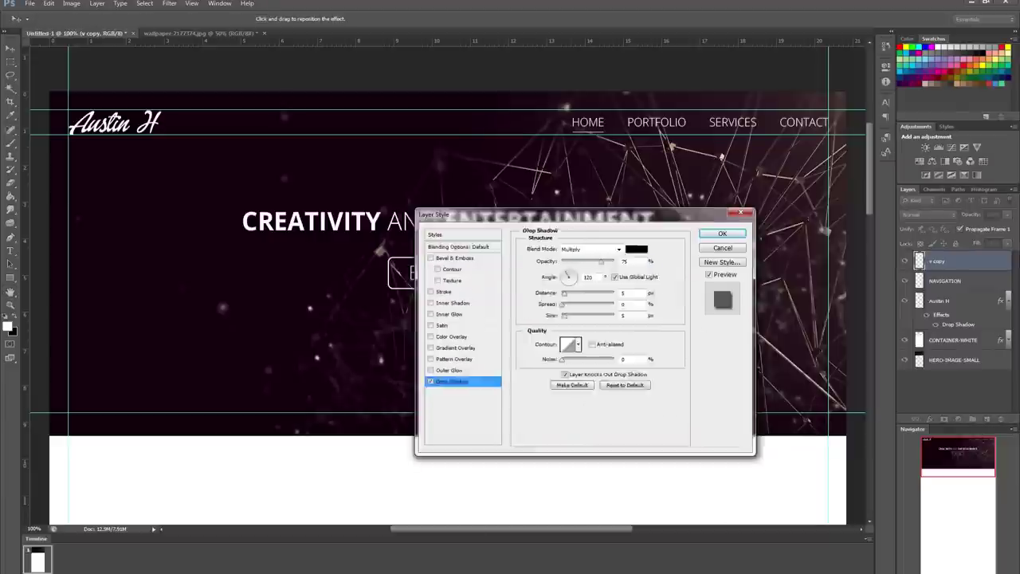
pyautogui.click(724, 233)
pyautogui.rightClick(948, 301)
pyautogui.click(874, 245)
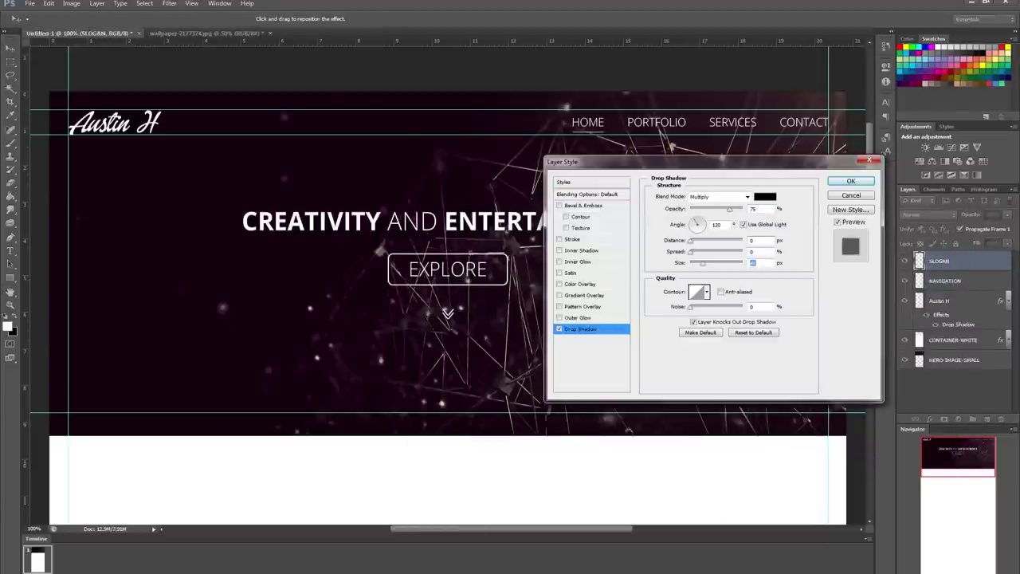
pyautogui.press('Return')
pyautogui.scroll(-1, 446, 279)
pyautogui.hotkey('ctrl', '-')
# Step: Create a full-width centred 72 pt text box for the OUR SERVICES heading
pyautogui.press('t')
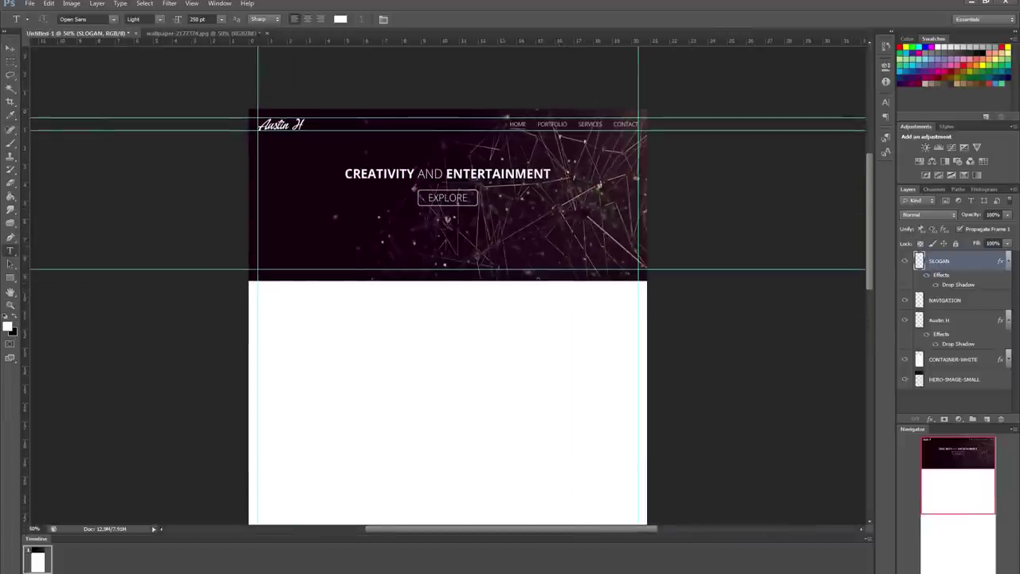
pyautogui.moveTo(258, 290); pyautogui.dragTo(638, 401)
pyautogui.click(306, 19)
pyautogui.click(196, 19)
pyautogui.click(211, 193)
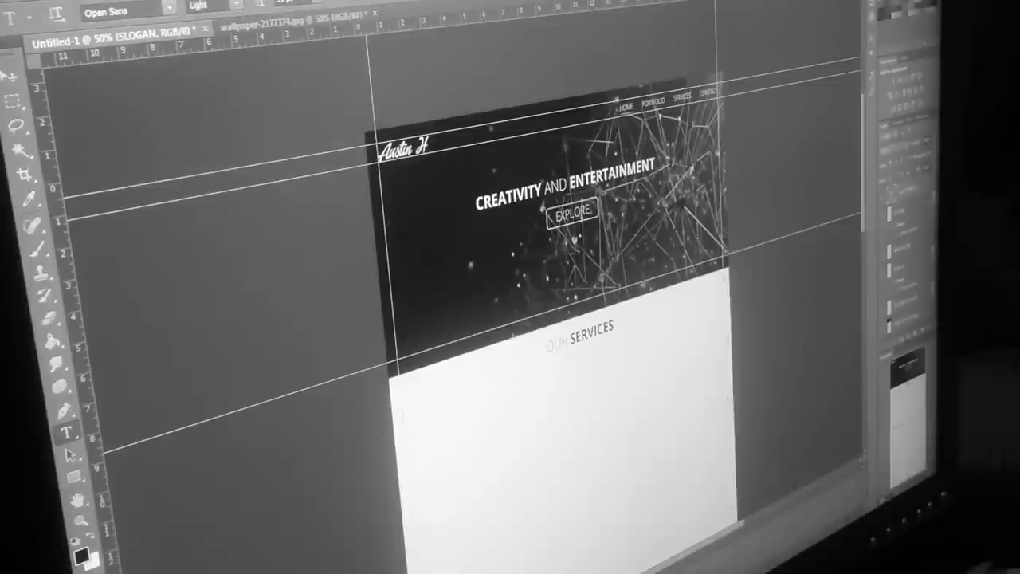
# Step: Move the hero headline and EXPLORE button slightly lower
pyautogui.press('v')
pyautogui.scroll(2, 561, 275)
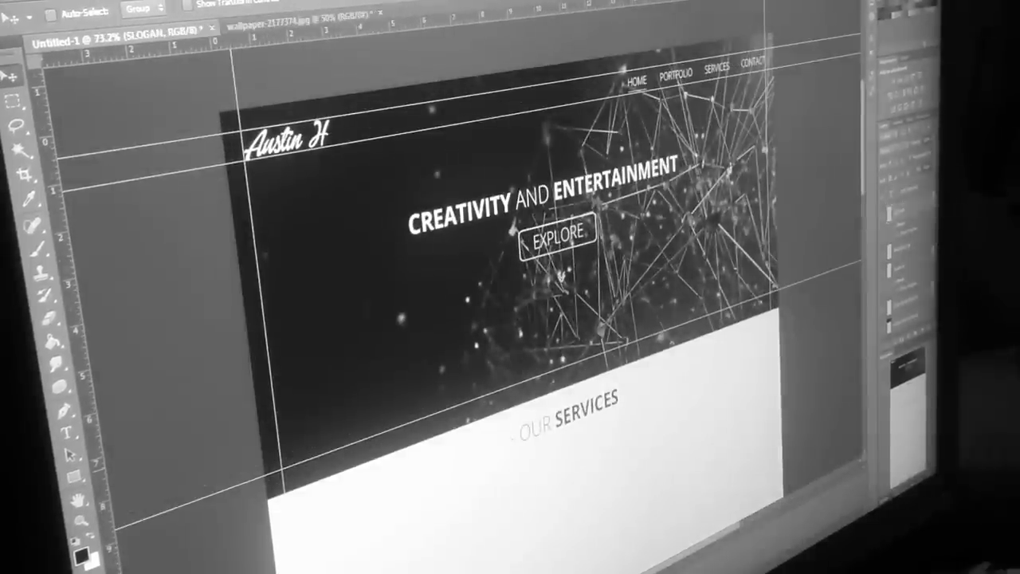
pyautogui.moveTo(562, 274); pyautogui.dragTo(563, 293)
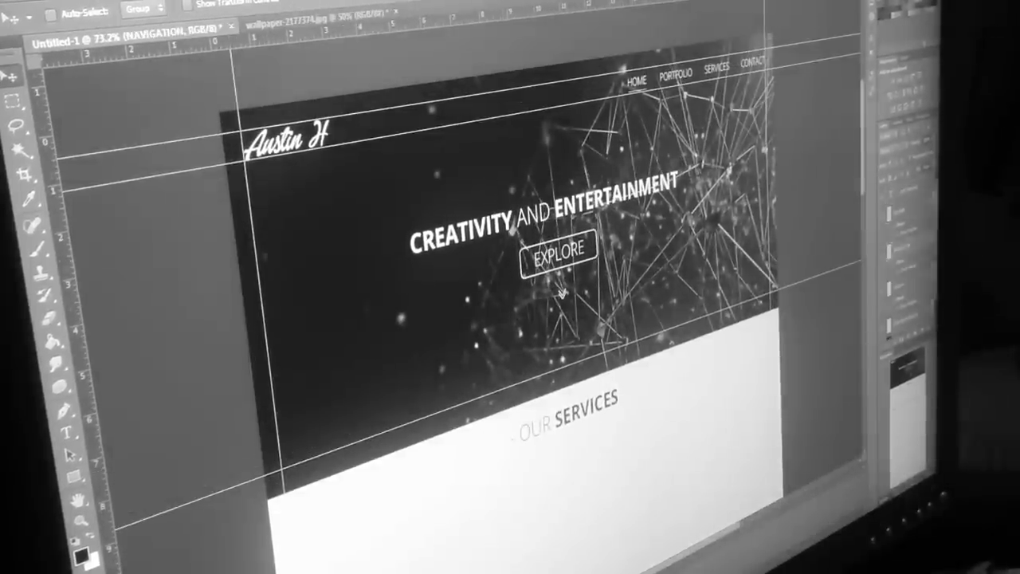
pyautogui.press('u')
pyautogui.scroll(-5, 510, 319)
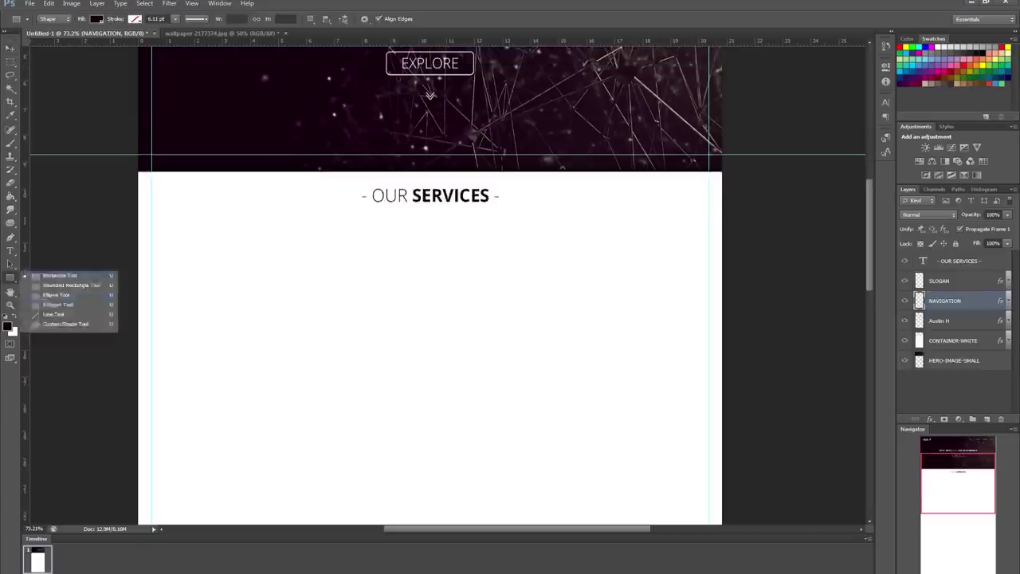
# Step: Draw the dark rounded squares under OUR SERVICES and duplicate them across the row
pyautogui.moveTo(211, 234); pyautogui.dragTo(294, 317)
pyautogui.moveTo(257, 256)
pyautogui.mouseDown()
pyautogui.moveTo(332, 328)
pyautogui.moveTo(321, 319)
pyautogui.mouseUp()
pyautogui.hotkey('ctrl', 'z')
pyautogui.moveTo(289, 251)
pyautogui.mouseDown()
pyautogui.moveTo(347, 305)
pyautogui.moveTo(430, 256)
pyautogui.moveTo(587, 255)
pyautogui.mouseUp()
pyautogui.press('v')
pyautogui.press('Return')
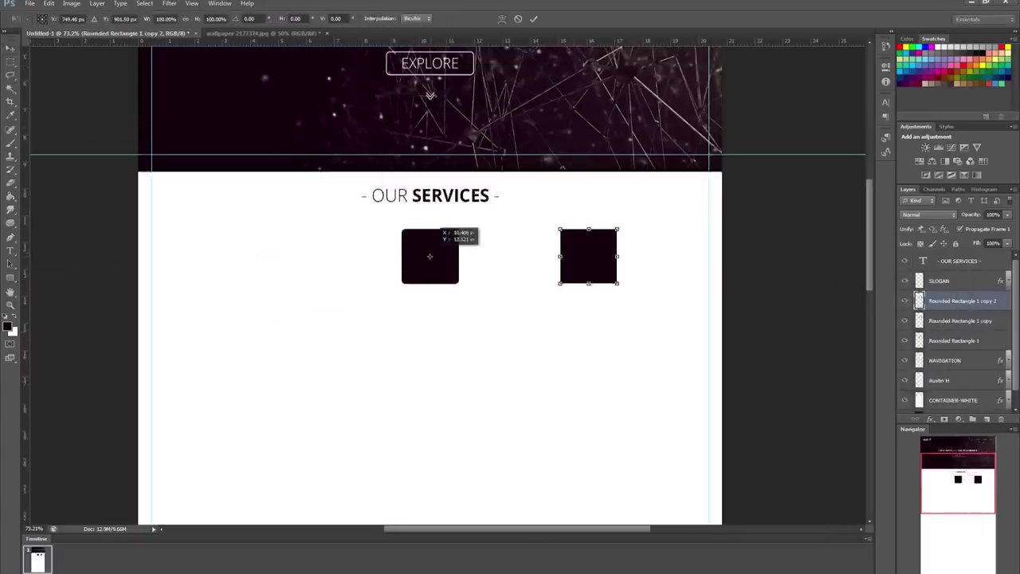
pyautogui.moveTo(430, 256); pyautogui.dragTo(271, 255)
# Step: Place the triangle-circle icon in each square and merge icons and squares into one layer
pyautogui.doubleClick(964, 300)
pyautogui.press('Return')
pyautogui.moveTo(436, 296)
pyautogui.mouseDown()
pyautogui.moveTo(430, 256)
pyautogui.moveTo(588, 256)
pyautogui.mouseUp()
pyautogui.press('w')
pyautogui.press('v')
pyautogui.doubleClick(964, 300)
pyautogui.press('Return')
pyautogui.rightClick(964, 300)
pyautogui.hotkey('ctrl', 'e')
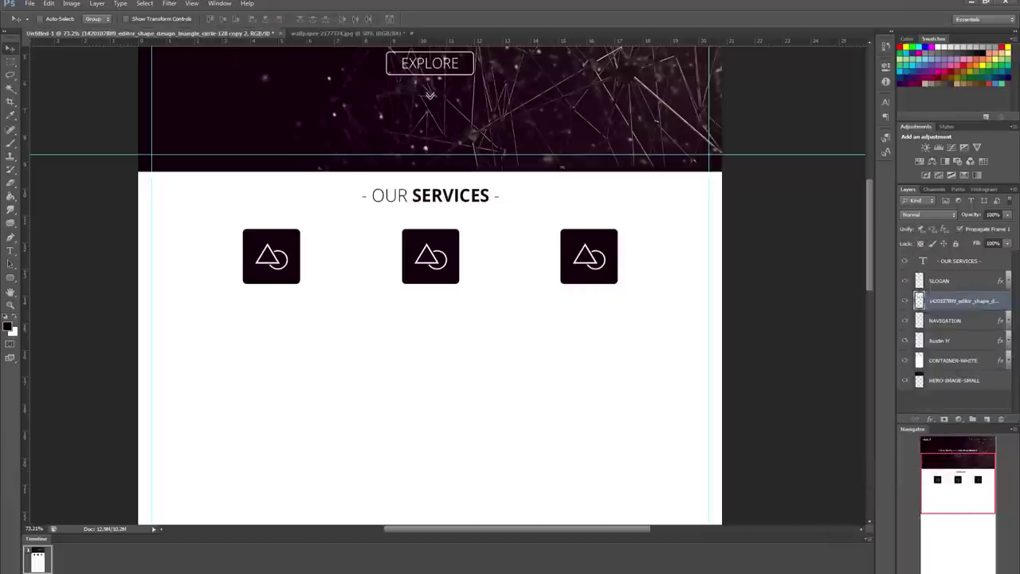
pyautogui.moveTo(390, 397); pyautogui.dragTo(533, 434)
# Step: Add the GRAPHIC DESIGN label with a bold word under the left icon
pyautogui.write('GRAPHIC DESIGN')
pyautogui.doubleClick(333, 316)
pyautogui.click(160, 18)
pyautogui.click(155, 60)
pyautogui.moveTo(356, 316); pyautogui.dragTo(272, 299)
# Step: Add the WEB DEVELOPMENT label with DEVELOPMENT set to bold
pyautogui.moveTo(242, 356); pyautogui.dragTo(659, 477)
pyautogui.write('WEB DEVELOPMENT')
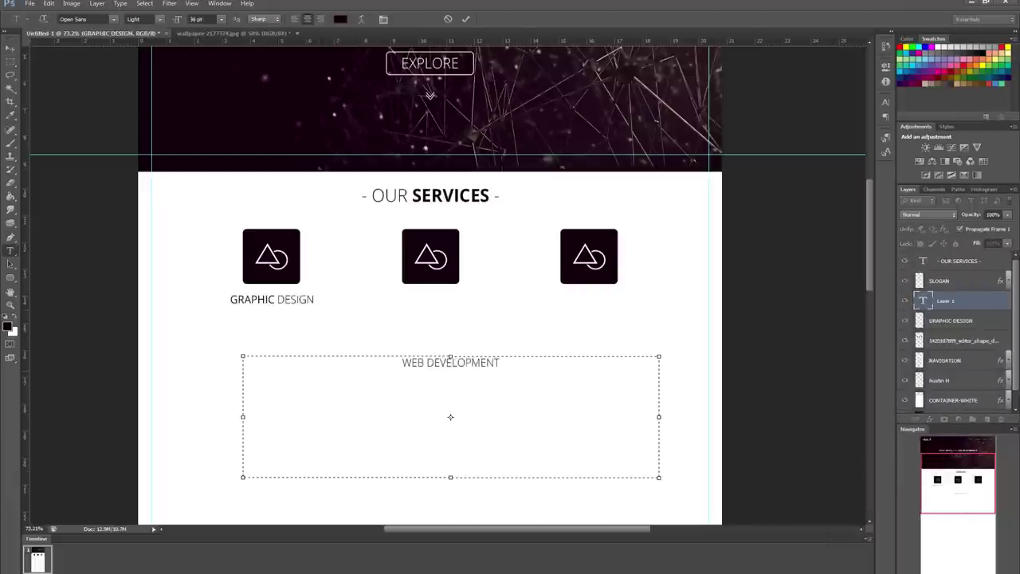
pyautogui.click(159, 18)
pyautogui.click(155, 60)
pyautogui.hotkey('ctrl', 'Return')
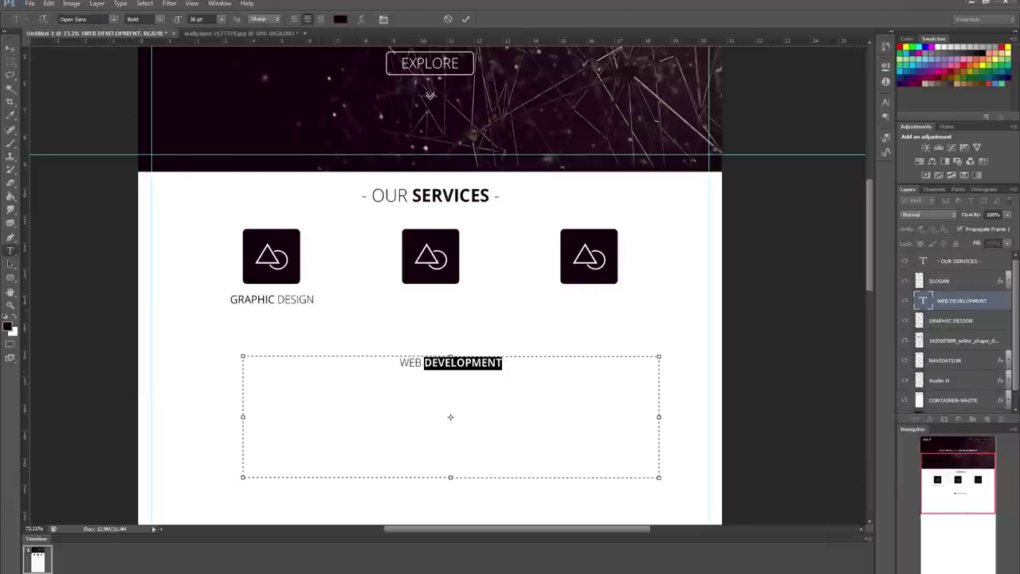
# Step: Add the WEB DESIGN label and rename the icon layer SERVICE_ICONS
pyautogui.moveTo(210, 326); pyautogui.dragTo(603, 459)
pyautogui.write('WEB DESIGN')
pyautogui.moveTo(438, 333); pyautogui.dragTo(406, 333)
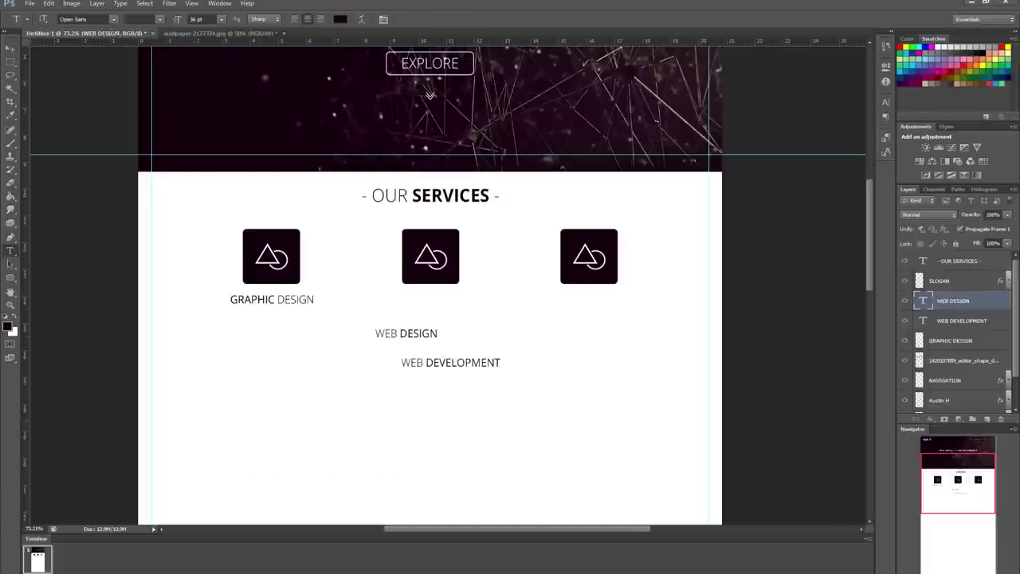
pyautogui.hotkey('ctrl', 'Return')
pyautogui.press('v')
pyautogui.click(920, 360)
pyautogui.write('ICE_ICONS')
pyautogui.press('Return')
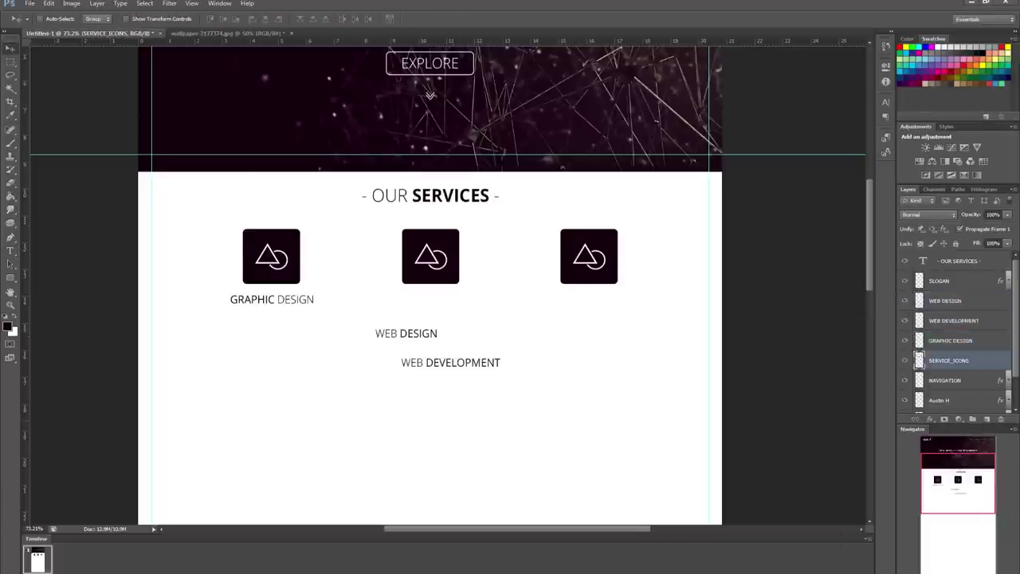
# Step: Align WEB DESIGN and WEB DEVELOPMENT under their icons along a horizontal guide
pyautogui.press('w')
pyautogui.click(271, 257)
pyautogui.hotkey('ctrl', 'd')
pyautogui.press('v')
pyautogui.click(953, 320)
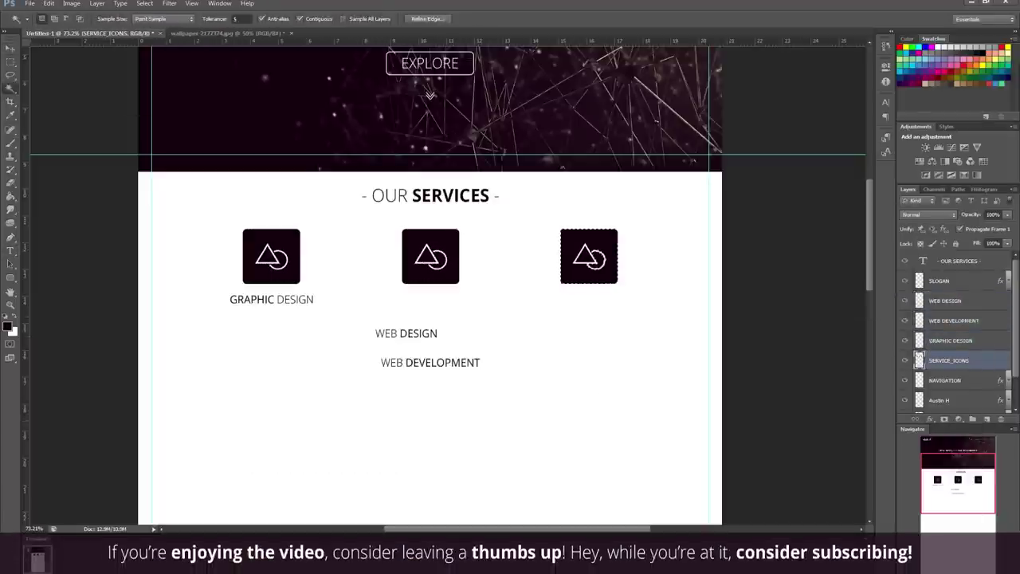
pyautogui.click(944, 301)
pyautogui.moveTo(405, 333); pyautogui.dragTo(588, 333)
pyautogui.moveTo(437, 37); pyautogui.dragTo(436, 285)
pyautogui.click(953, 320)
pyautogui.moveTo(430, 363); pyautogui.dragTo(430, 303)
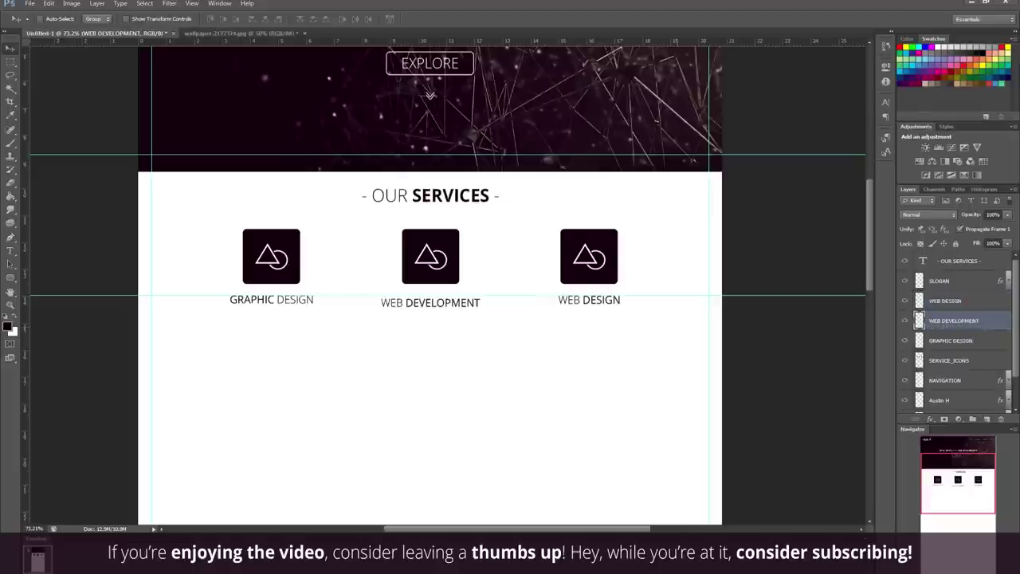
pyautogui.keyDown('shift'); pyautogui.click(950, 360); pyautogui.keyUp('shift')
pyautogui.moveTo(358, 306); pyautogui.dragTo(358, 299)
# Step: Merge the three labels into one layer named SERVICE_TEXT
pyautogui.hotkey('ctrl', 'e')
pyautogui.doubleClick(944, 300)
pyautogui.write('SERVICE_TEXT')
pyautogui.scroll(-1, 430, 287)
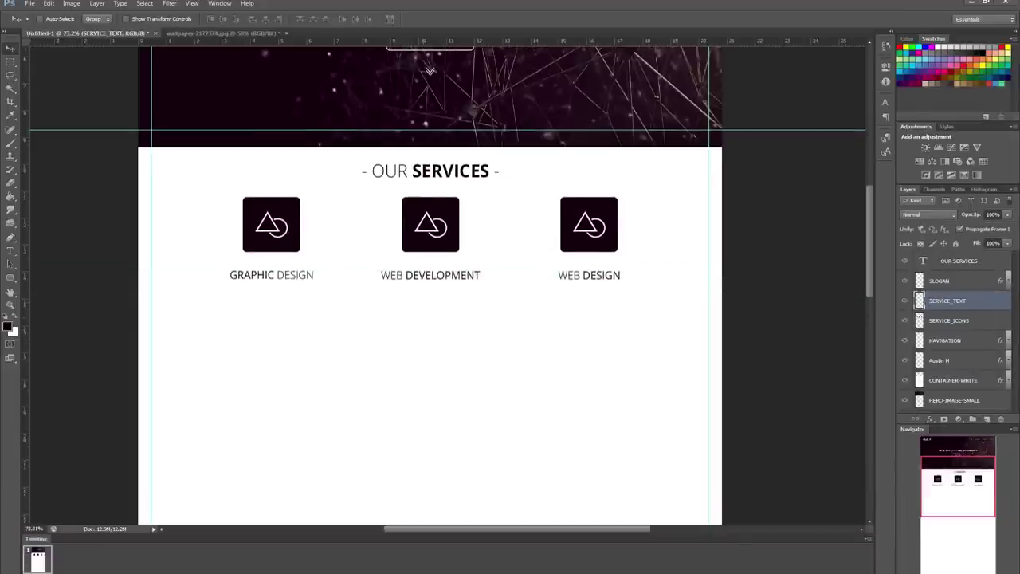
pyautogui.click(952, 380)
pyautogui.press('m')
pyautogui.scroll(-3, 430, 287)
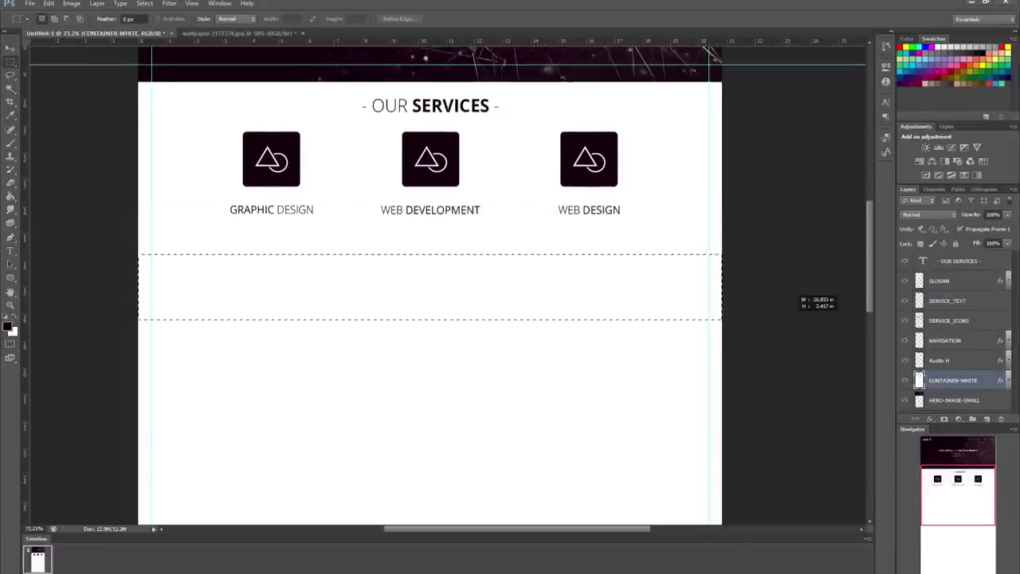
# Step: Fill the marquee strip dark on a new layer and set guides at the band's top and bottom
pyautogui.press('Delete')
pyautogui.hotkey('ctrl', 'shift', 'n')
pyautogui.hotkey('alt', 'BackSpace')
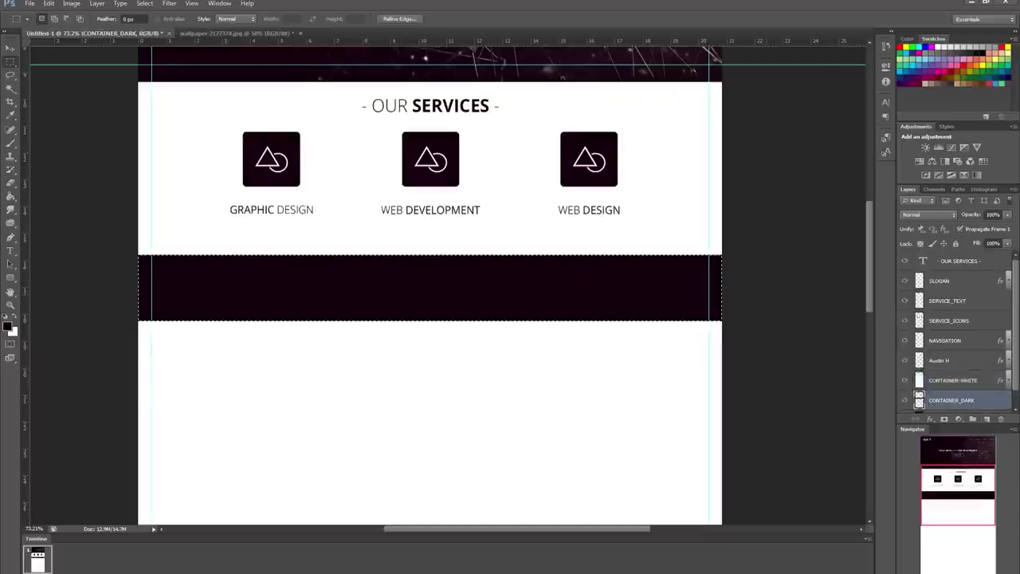
pyautogui.moveTo(335, 253); pyautogui.dragTo(334, 261)
pyautogui.moveTo(334, 40); pyautogui.dragTo(334, 313)
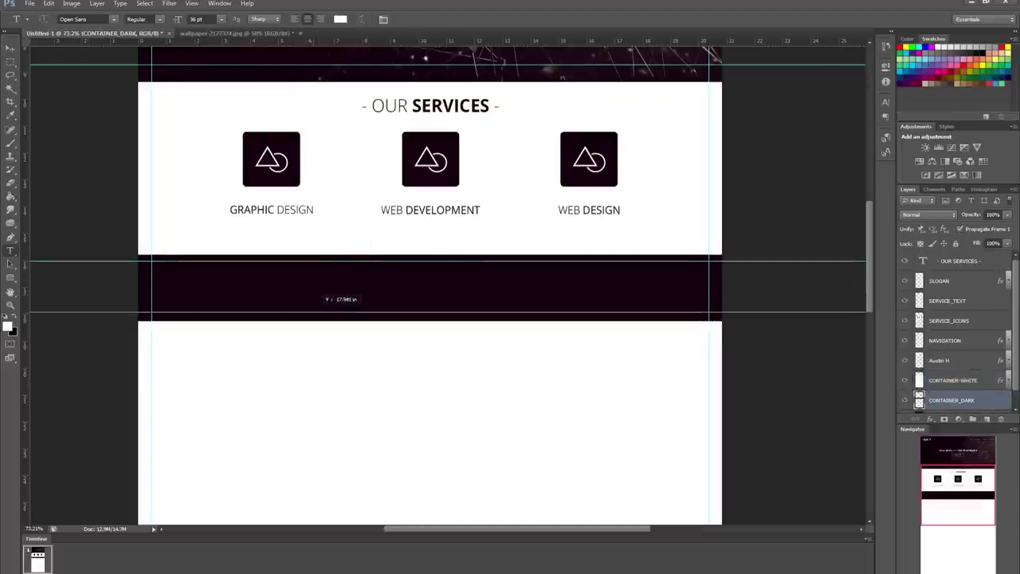
# Step: Type 'A QUOTE THAT ATTRACTS PEOPLE' between the guides, with QUOTE and ATTRACTS PEOPLE in bold
pyautogui.moveTo(151, 261)
pyautogui.mouseDown()
pyautogui.moveTo(430, 310)
pyautogui.moveTo(709, 312)
pyautogui.mouseUp()
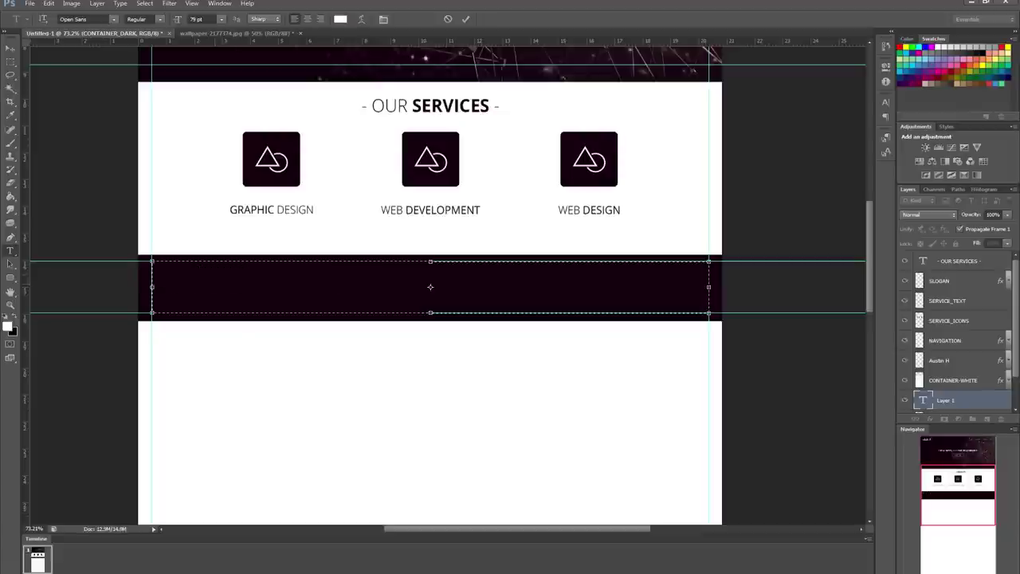
pyautogui.write('QUORE')
pyautogui.hotkey('ctrl', 'a')
pyautogui.doubleClick(211, 275)
pyautogui.moveTo(319, 275); pyautogui.dragTo(511, 275)
pyautogui.click(148, 19)
pyautogui.click(182, 78)
pyautogui.hotkey('ctrl', 'Return')
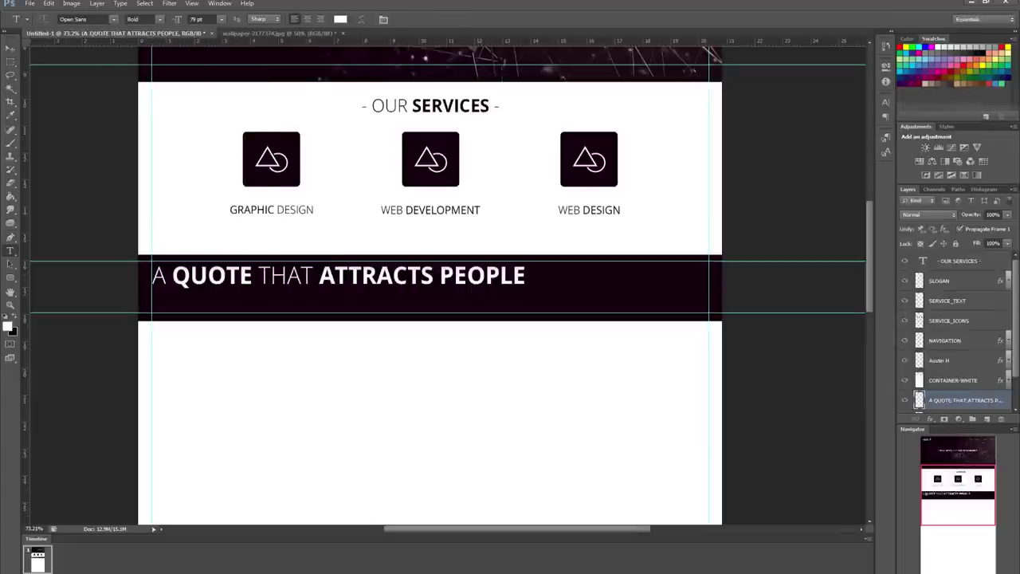
# Step: Nudge the quote down slightly and add a guide along the quote line
pyautogui.press('v')
pyautogui.hotkey('shift', 'Down')
pyautogui.hotkey('shift', 'Down')
pyautogui.press('v')
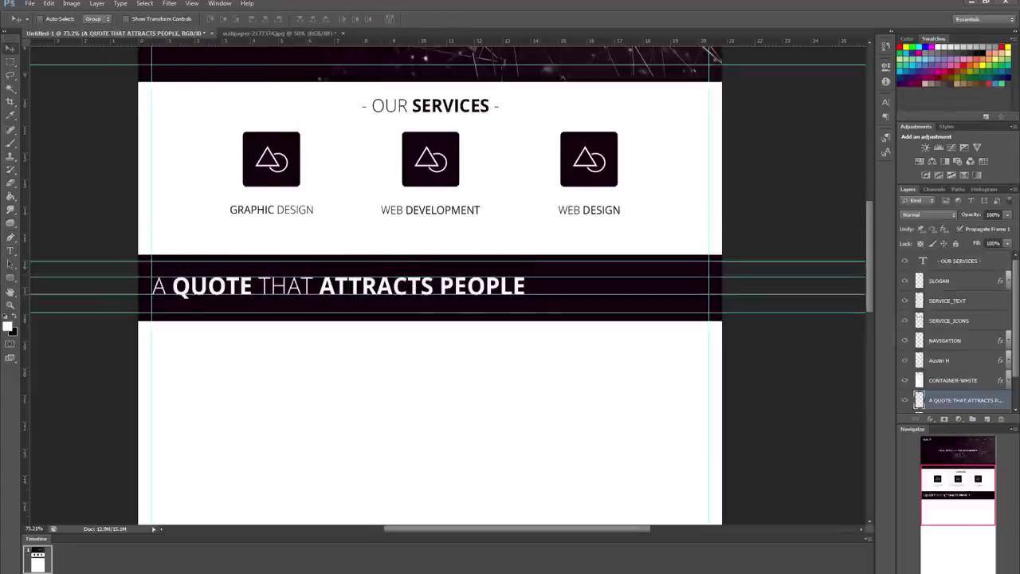
pyautogui.hotkey('ctrl', '+')
pyautogui.hotkey('ctrl', '+')
pyautogui.hotkey('ctrl', '+')
pyautogui.moveTo(411, 279)
pyautogui.mouseDown()
pyautogui.moveTo(526, 247)
pyautogui.moveTo(638, 296)
pyautogui.mouseUp()
pyautogui.hotkey('ctrl', '-')
pyautogui.hotkey('ctrl', '-')
pyautogui.hotkey('ctrl', '-')
# Step: Draw an outline-only rounded rectangle beside the quote as a button
pyautogui.press('u')
pyautogui.click(84, 18)
pyautogui.click(44, 38)
pyautogui.press('v')
pyautogui.scroll(-1, 956, 334)
# Step: Add a smaller, light-weight 'CONTACT ME' text label above the rounded rectangle layer
pyautogui.click(960, 363)
pyautogui.keyDown('ctrl'); pyautogui.click(918, 363); pyautogui.keyUp('ctrl')
pyautogui.click(918, 344)
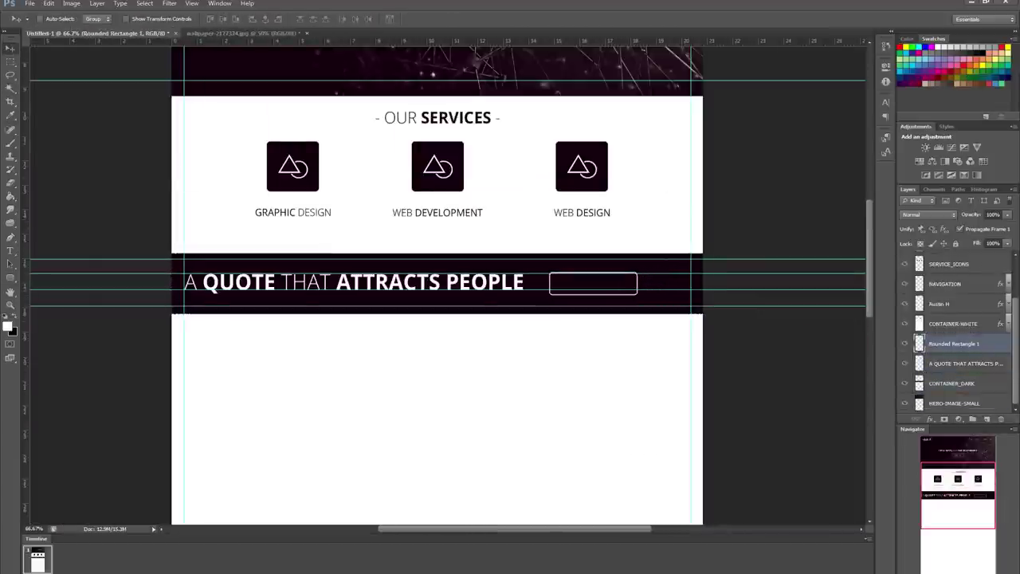
pyautogui.press('t')
pyautogui.moveTo(274, 346); pyautogui.dragTo(623, 460)
pyautogui.write('CONTACT ME')
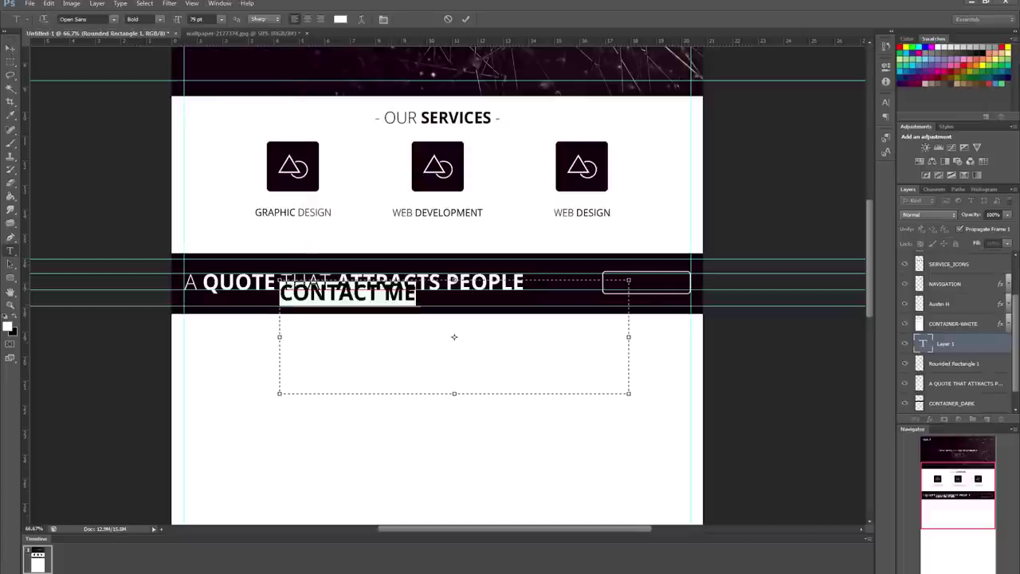
pyautogui.click(147, 18)
pyautogui.click(203, 19)
pyautogui.click(207, 87)
pyautogui.hotkey('ctrl', 'Return')
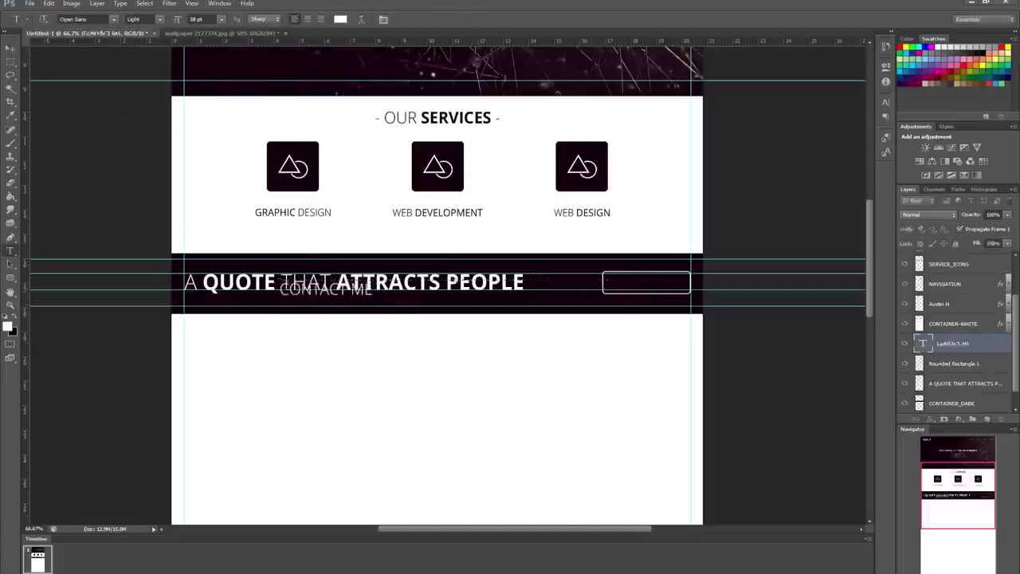
# Step: Move CONTACT ME onto the rounded rectangle and centre it inside the button
pyautogui.moveTo(327, 291); pyautogui.dragTo(645, 285)
pyautogui.press('w')
pyautogui.hotkey('alt', '[')
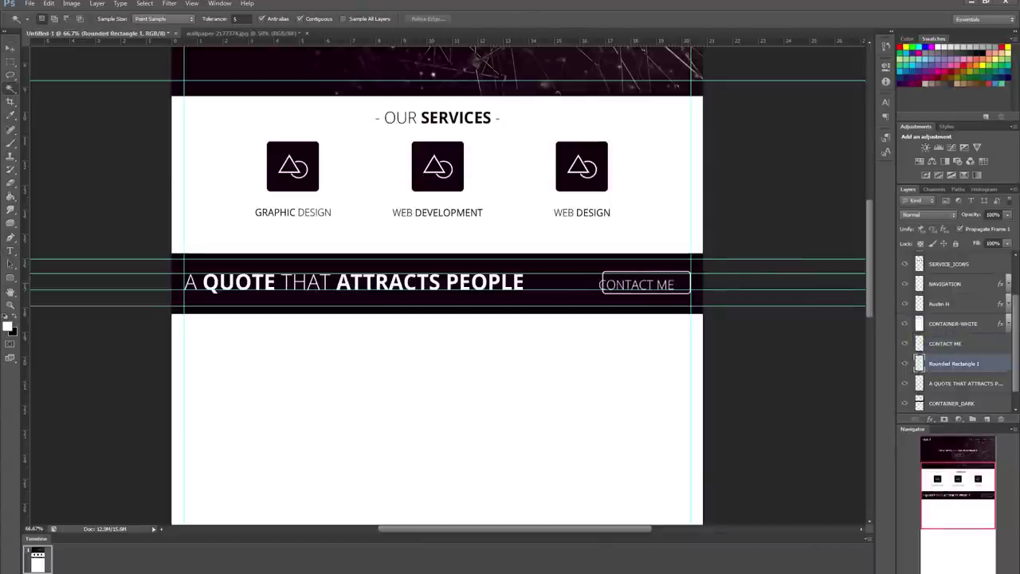
pyautogui.hotkey('alt', ']')
pyautogui.press('v')
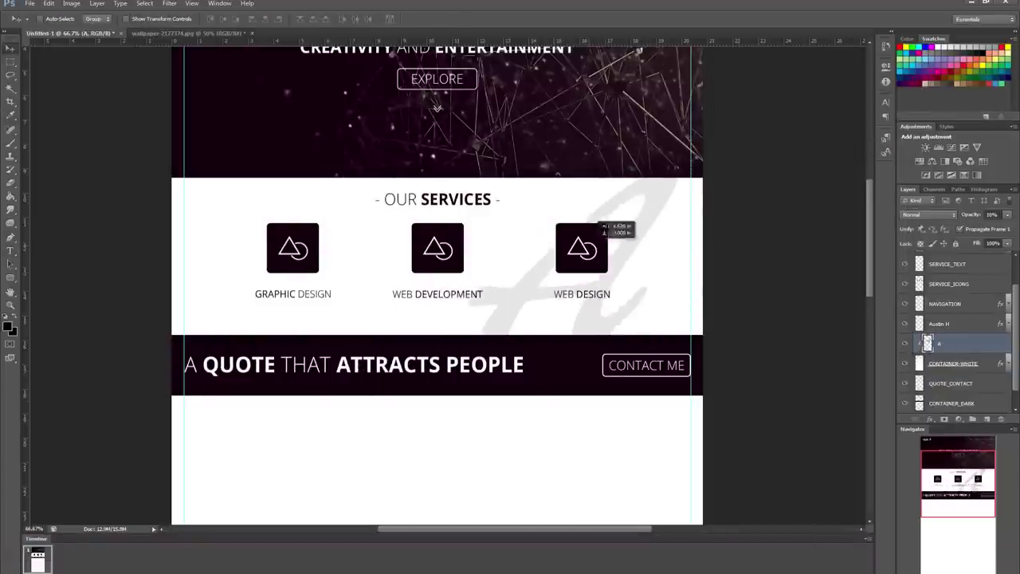
pyautogui.write('EFFECT_')
# Step: Zoom in and scroll down to inspect the page, then zoom back out to the whole page
pyautogui.hotkey('ctrl', '+')
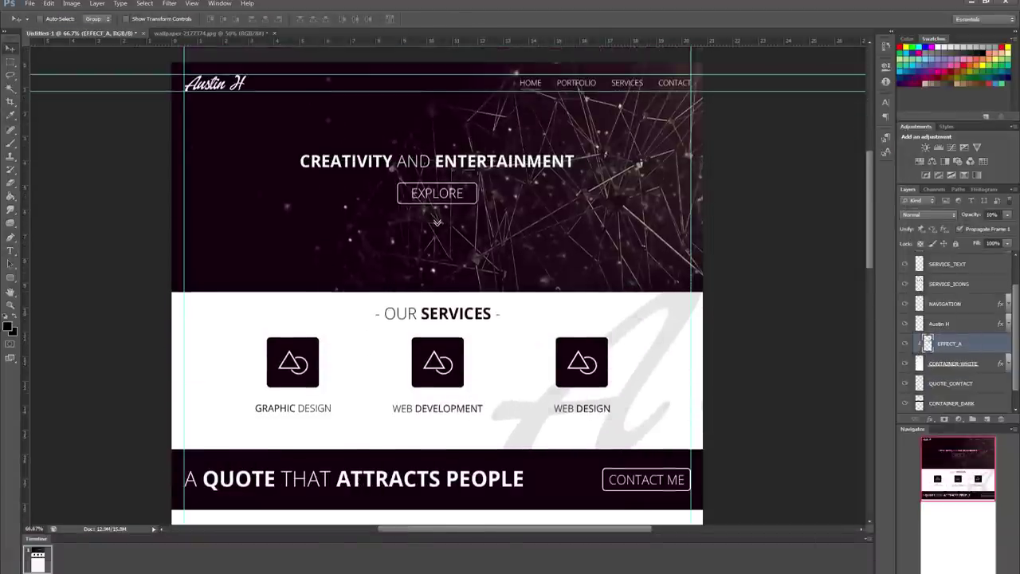
pyautogui.scroll(-5, 446, 287)
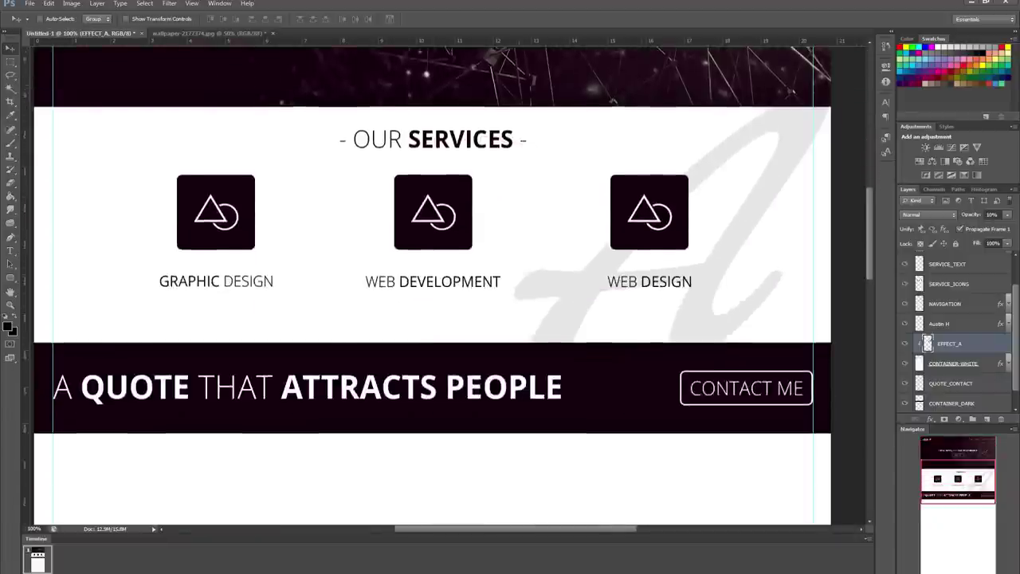
pyautogui.scroll(-2, 446, 287)
pyautogui.scroll(-1, 446, 286)
pyautogui.hotkey('ctrl', '-')
pyautogui.hotkey('ctrl', '-')
pyautogui.hotkey('ctrl', '-')
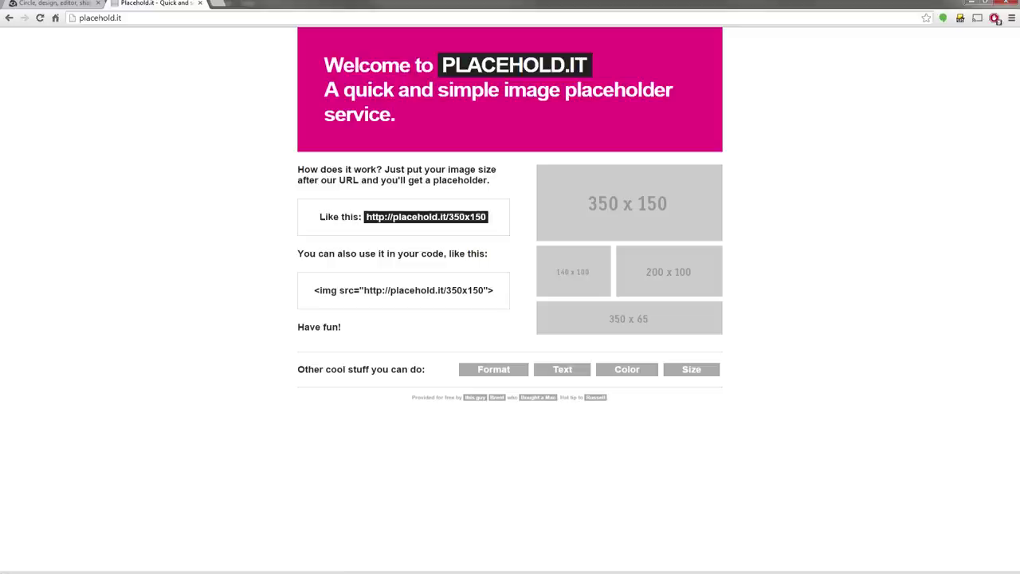
# Step: Switch out of Photoshop and open the Calculator app
pyautogui.hotkey('alt', 'Tab')
pyautogui.moveTo(321, 284); pyautogui.dragTo(573, 341)
pyautogui.press('super')
pyautogui.click(41, 323)
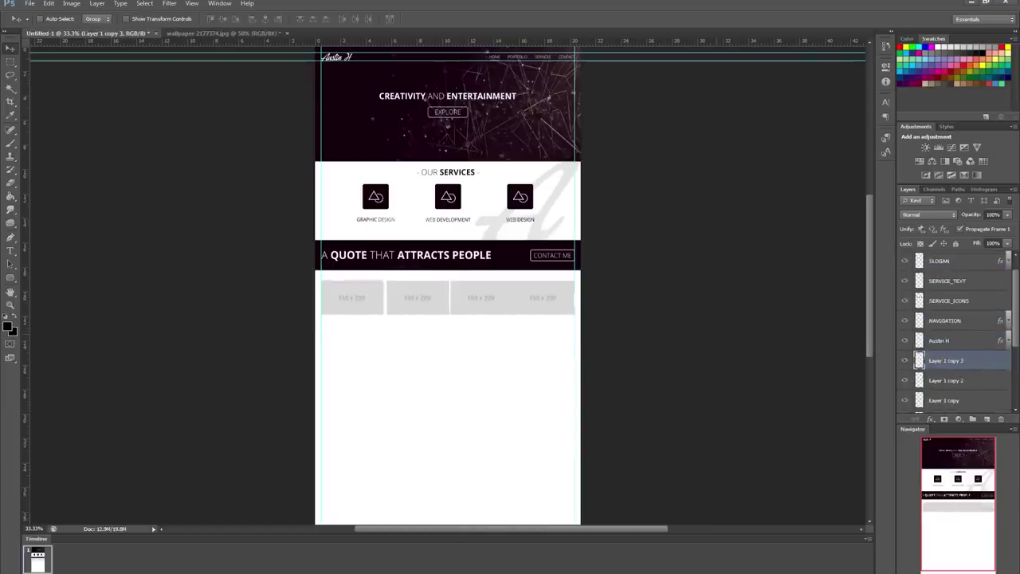
# Step: Merge the placeholder tile layers into one layer and rename the merged layer
pyautogui.hotkey('alt', '[')
pyautogui.hotkey('alt', '[')
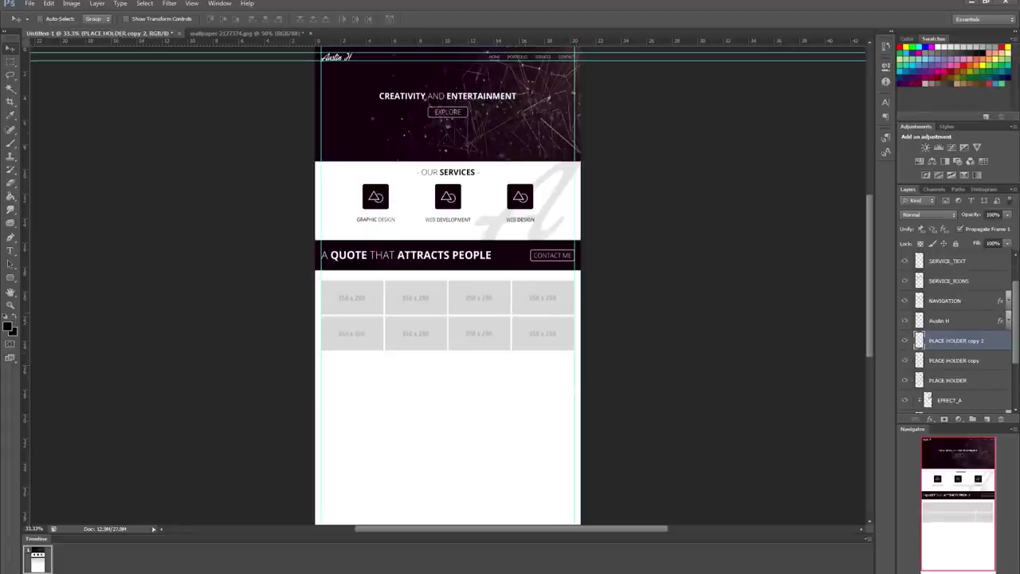
pyautogui.keyDown('shift'); pyautogui.click(954, 380); pyautogui.keyUp('shift')
pyautogui.rightClick(953, 380)
pyautogui.click(865, 478)
pyautogui.doubleClick(946, 341)
pyautogui.write('RECENTWORK_')
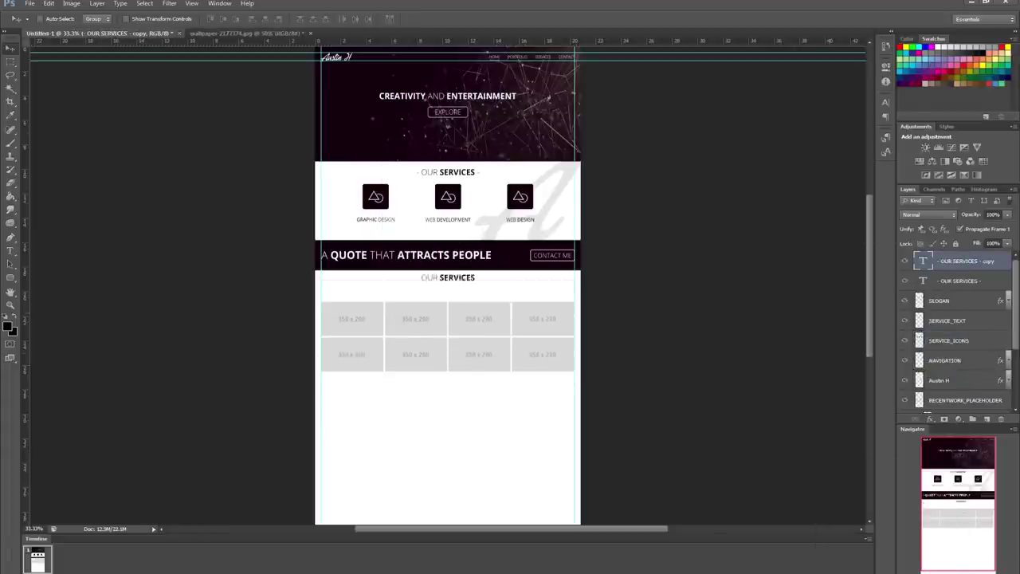
# Step: Change the copied heading's words to WORK so it reads '- RECENT WORK -'
pyautogui.hotkey('ctrl', '+')
pyautogui.moveTo(502, 313); pyautogui.dragTo(407, 314)
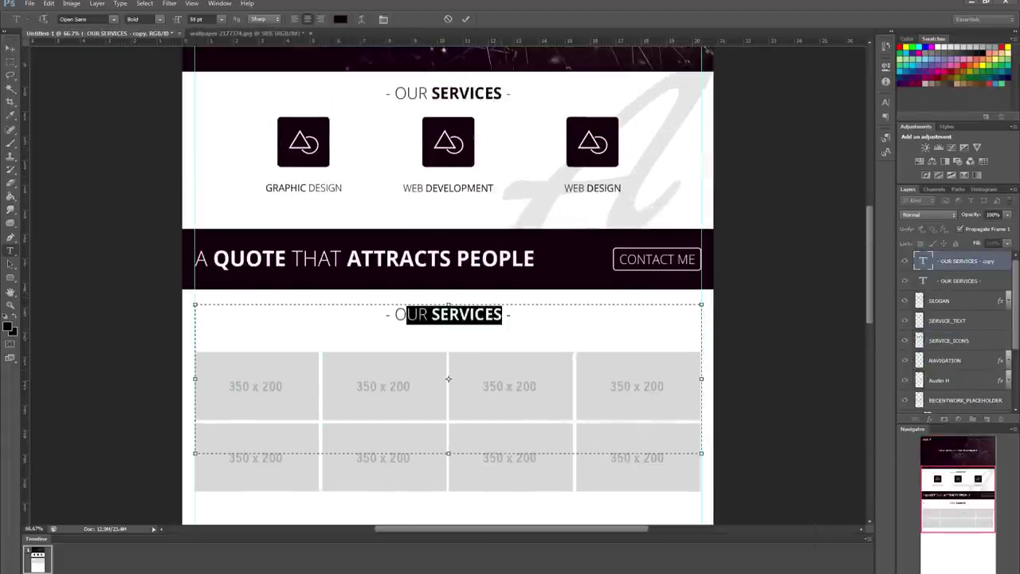
pyautogui.write('WORK')
pyautogui.scroll(-1, 447, 318)
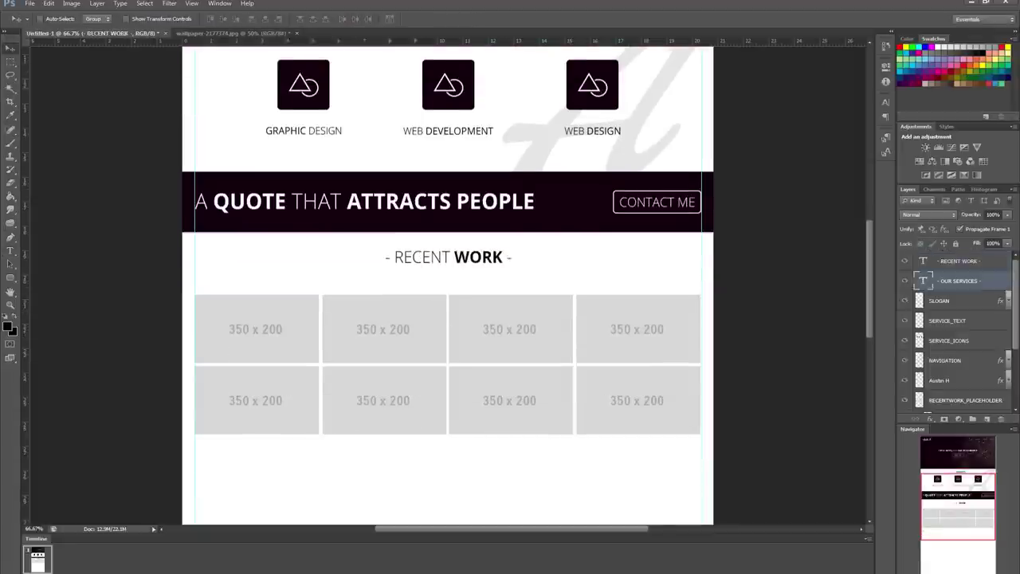
pyautogui.scroll(-1, 448, 318)
pyautogui.scroll(-4, 448, 318)
pyautogui.click(952, 400)
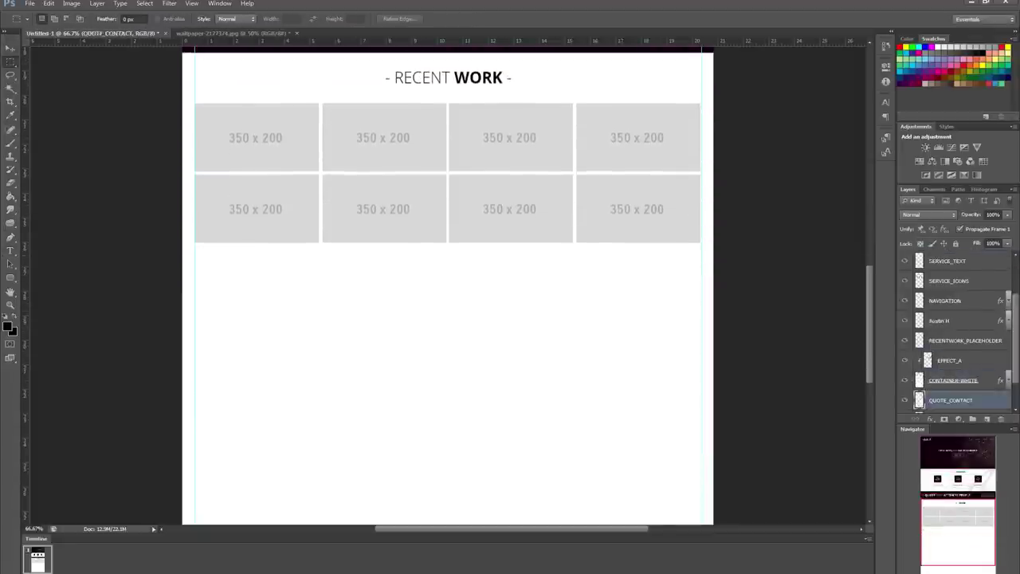
# Step: Fill a thin strip below the grid with black as a divider line
pyautogui.press('m')
pyautogui.moveTo(183, 243); pyautogui.dragTo(748, 249)
pyautogui.hotkey('alt', '[')
pyautogui.hotkey('alt', '[')
pyautogui.hotkey('alt', 'BackSpace')
pyautogui.scroll(2, 448, 319)
pyautogui.hotkey('ctrl', 'd')
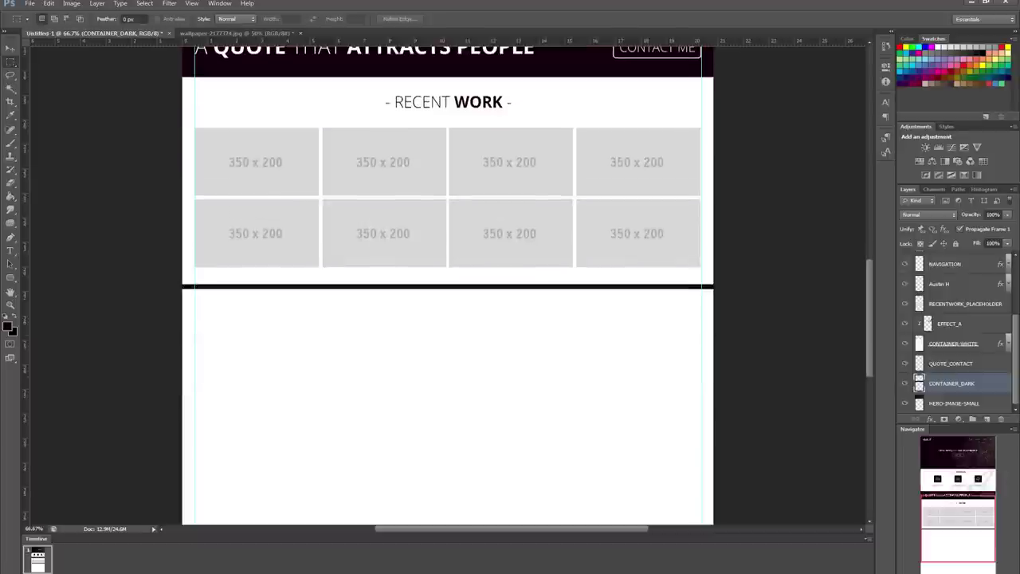
# Step: Add 'Thanks For Visiting' in script font and fill the band below with dark colour
pyautogui.press('Return')
pyautogui.press('BackSpace')
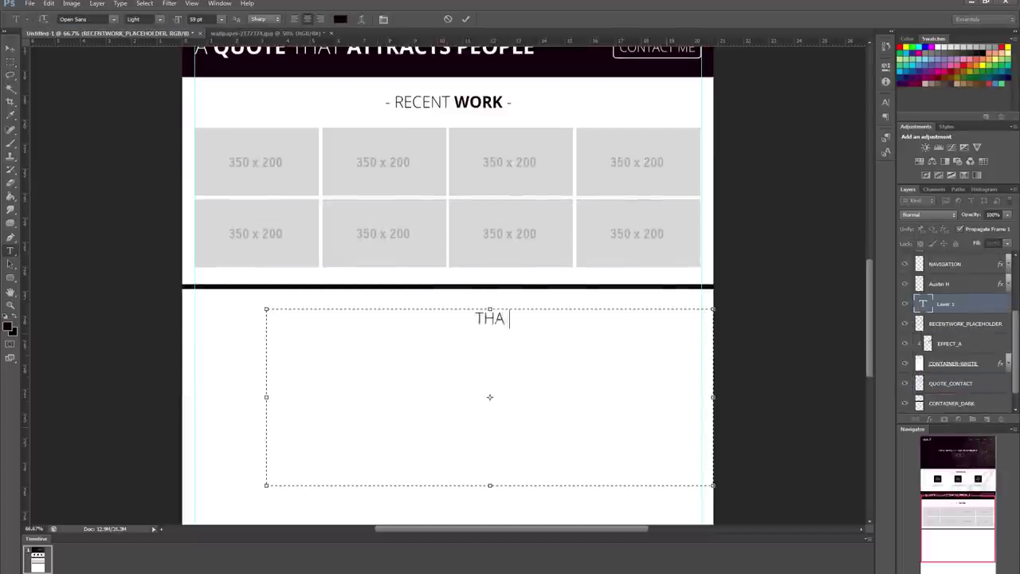
pyautogui.write('Thanks For Visiting')
pyautogui.hotkey('ctrl', 'Return')
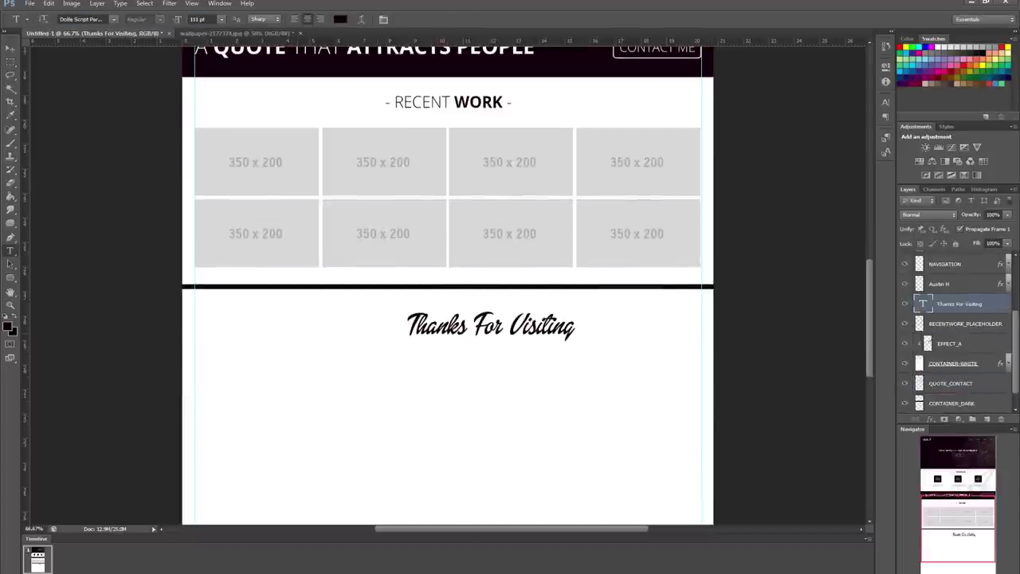
pyautogui.scroll(-2, 489, 396)
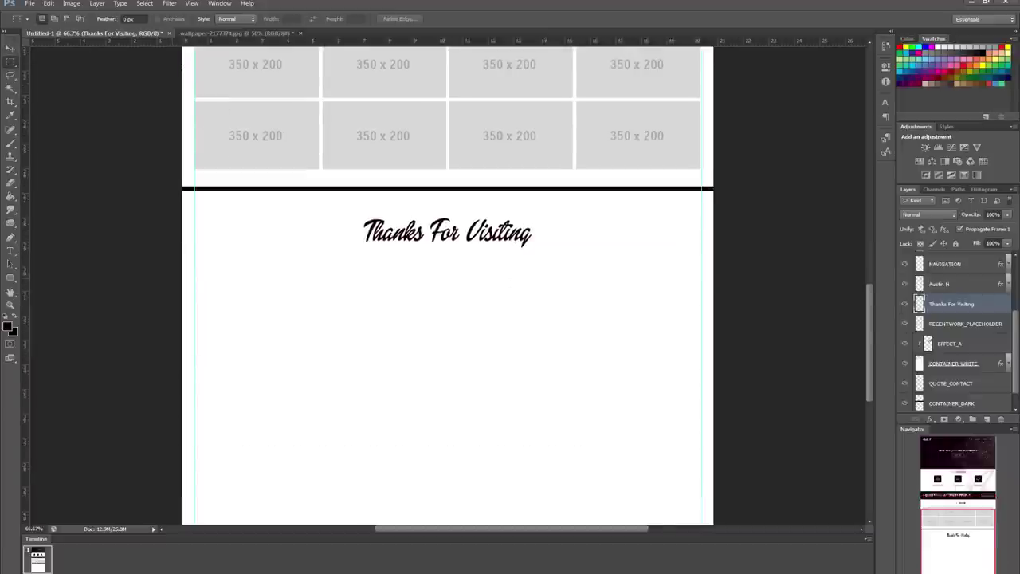
pyautogui.hotkey('alt', 'BackSpace')
# Step: Extend the canvas downward with the Crop tool and zoom the page to 50%
pyautogui.press('c')
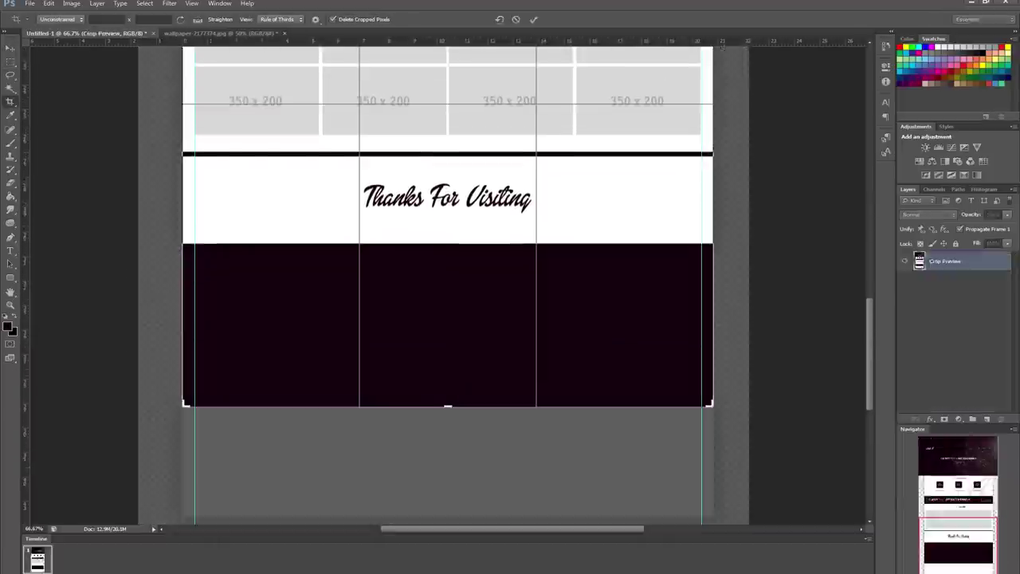
pyautogui.press('Escape')
pyautogui.press('v')
pyautogui.scroll(3, 448, 287)
pyautogui.scroll(3, 447, 287)
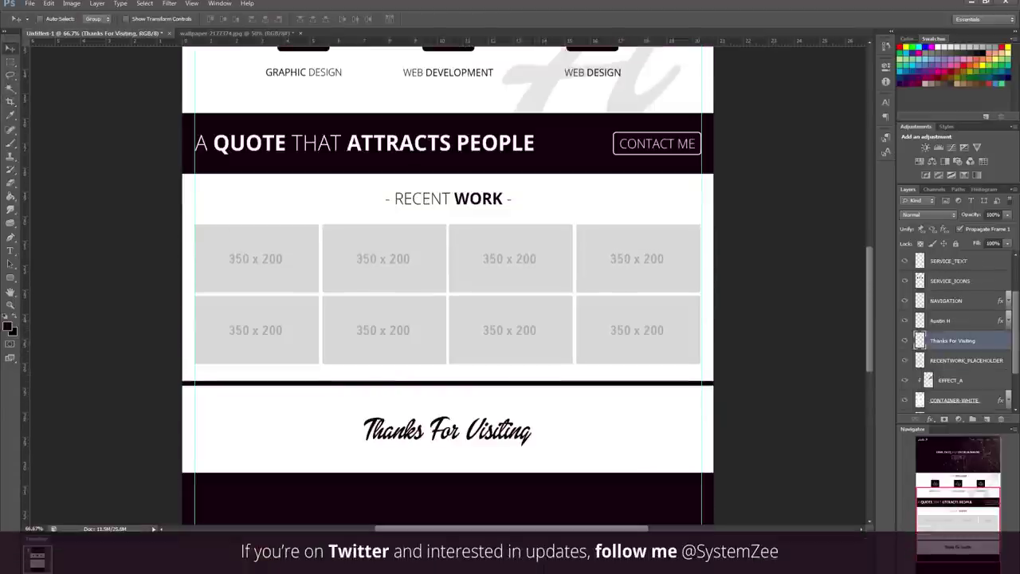
pyautogui.hotkey('ctrl', '-')
pyautogui.hotkey('ctrl', '+')
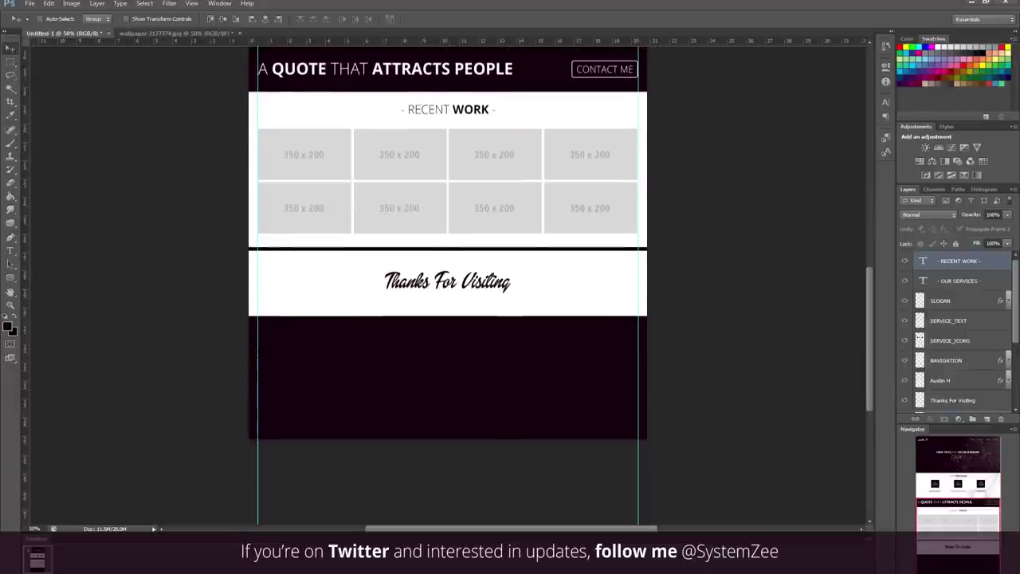
# Step: Set the foreground to white and add an 'ABOUT ME' heading at the footer's top-left
pyautogui.press('t')
pyautogui.scroll(5, 448, 287)
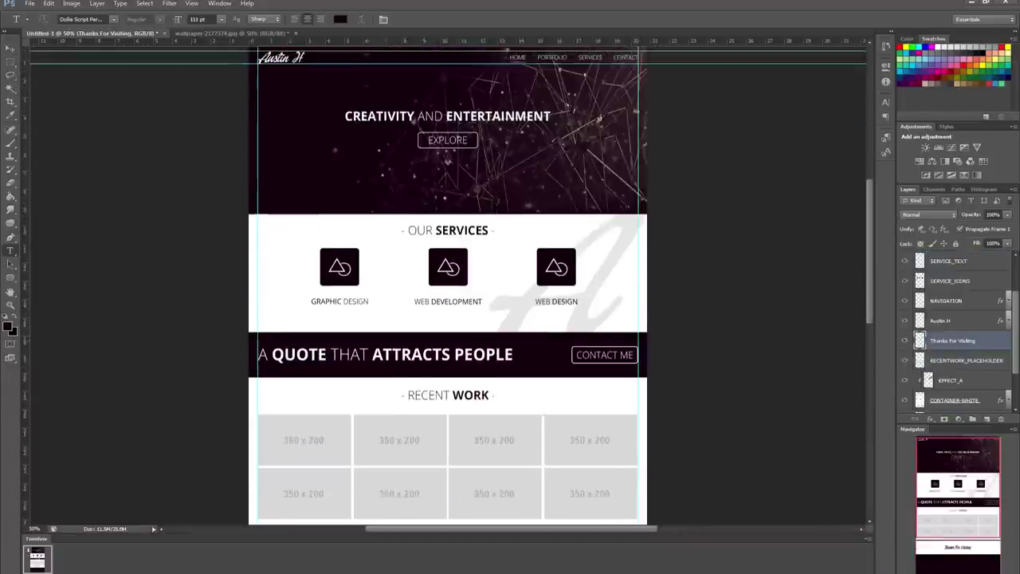
pyautogui.scroll(-6, 448, 287)
pyautogui.scroll(-1, 448, 286)
pyautogui.press('i')
pyautogui.click(8, 325)
pyautogui.press('Return')
pyautogui.press('t')
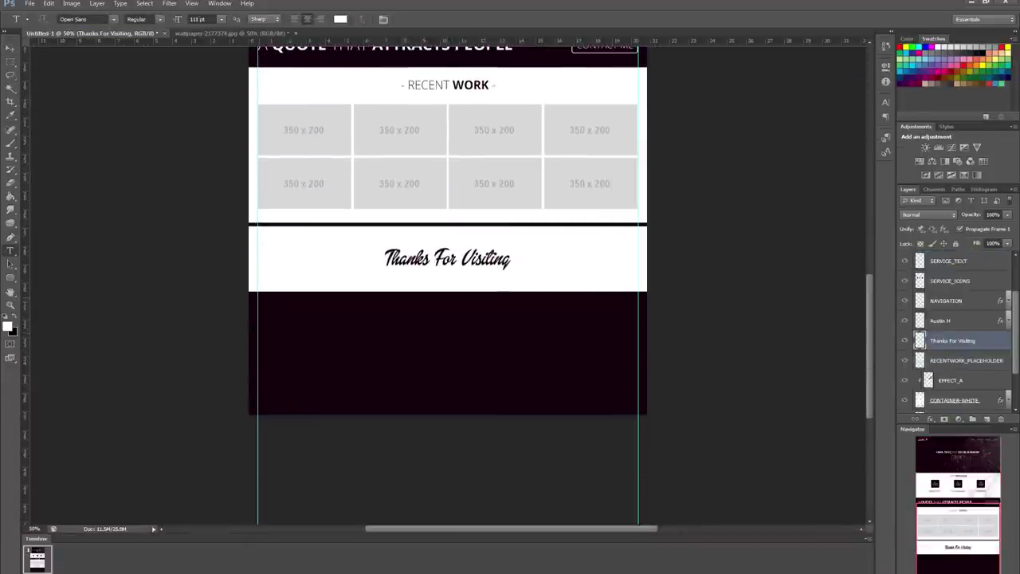
pyautogui.moveTo(257, 298); pyautogui.dragTo(510, 413)
pyautogui.write('ABOUT ME')
pyautogui.hotkey('ctrl', 'Return')
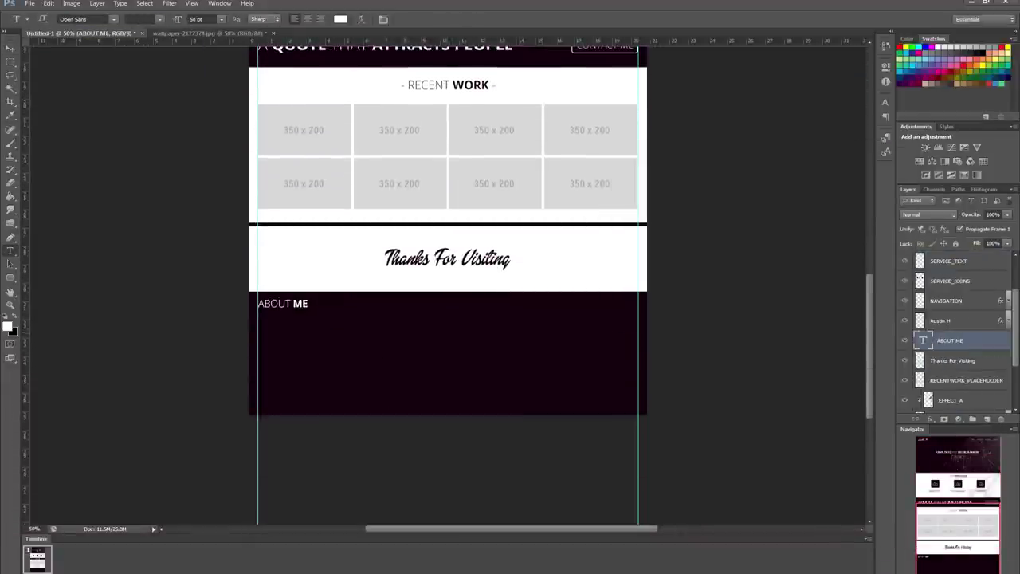
# Step: Search the web for lorem ipsum text and paste a paragraph under ABOUT ME
pyautogui.hotkey('alt', 'Tab')
pyautogui.write('lorem ipsum text')
pyautogui.press('Return')
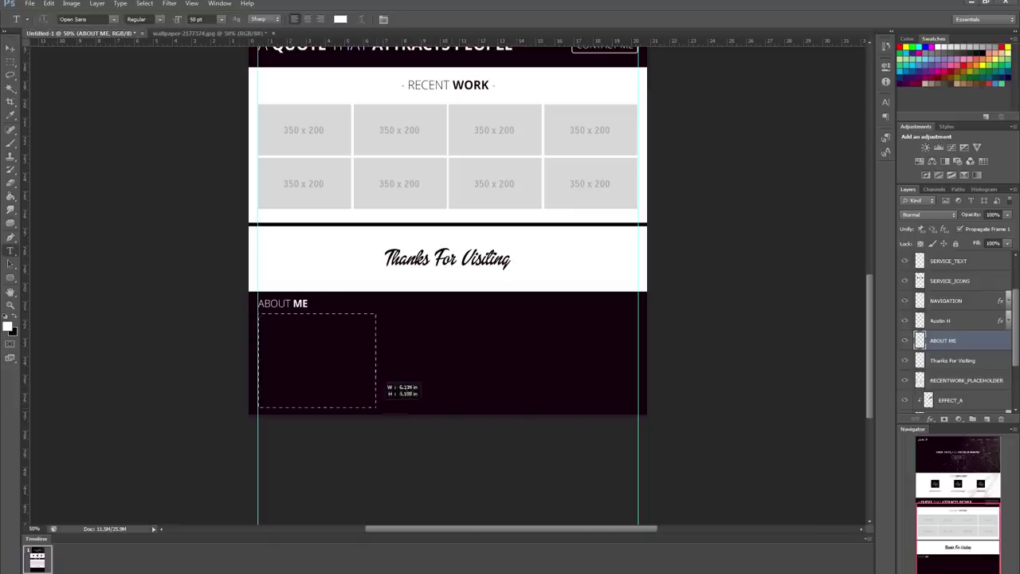
pyautogui.moveTo(376, 407); pyautogui.dragTo(377, 408)
pyautogui.hotkey('ctrl', 'v')
pyautogui.hotkey('ctrl', 'a')
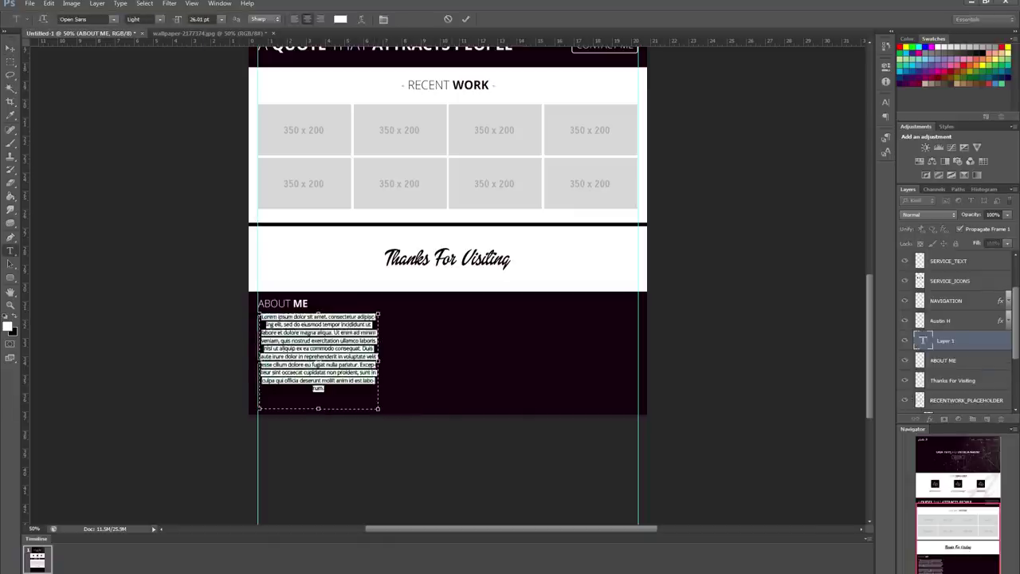
# Step: Center the lorem ipsum paragraph and nudge the ABOUT ME block down
pyautogui.hotkey('ctrl', 'Return')
pyautogui.hotkey('ctrl', '+')
pyautogui.press('v')
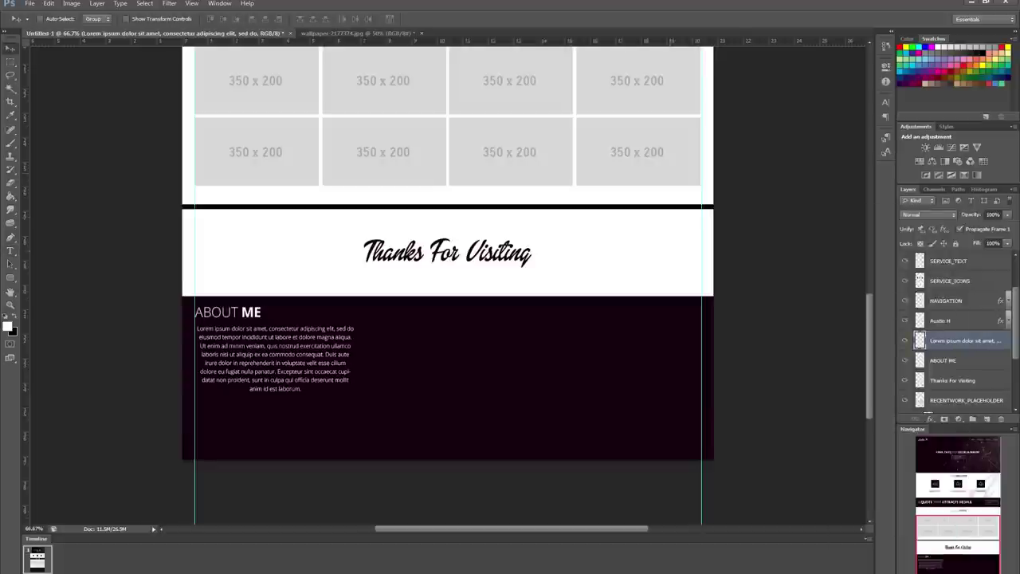
pyautogui.hotkey('alt', 'shift', ']')
pyautogui.press('Down')
pyautogui.press('Down')
pyautogui.press('Down')
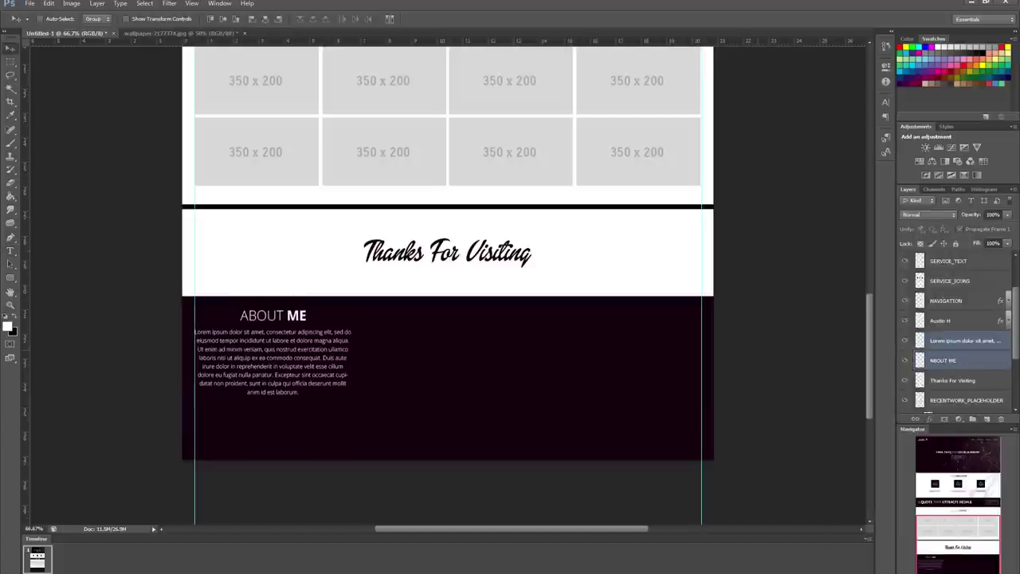
# Step: Add a CONTACT ME heading beside ABOUT ME and place a guide below the headings
pyautogui.press('t')
pyautogui.moveTo(235, 310); pyautogui.dragTo(423, 370)
pyautogui.write('CONTACT ME')
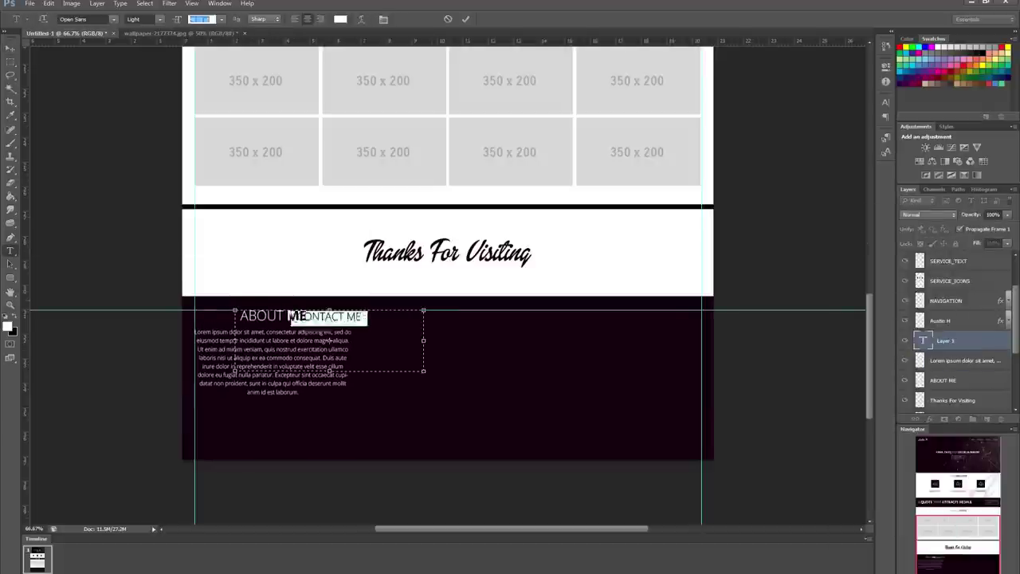
pyautogui.hotkey('ctrl', 'Return')
pyautogui.press('v')
pyautogui.moveTo(319, 315); pyautogui.dragTo(475, 315)
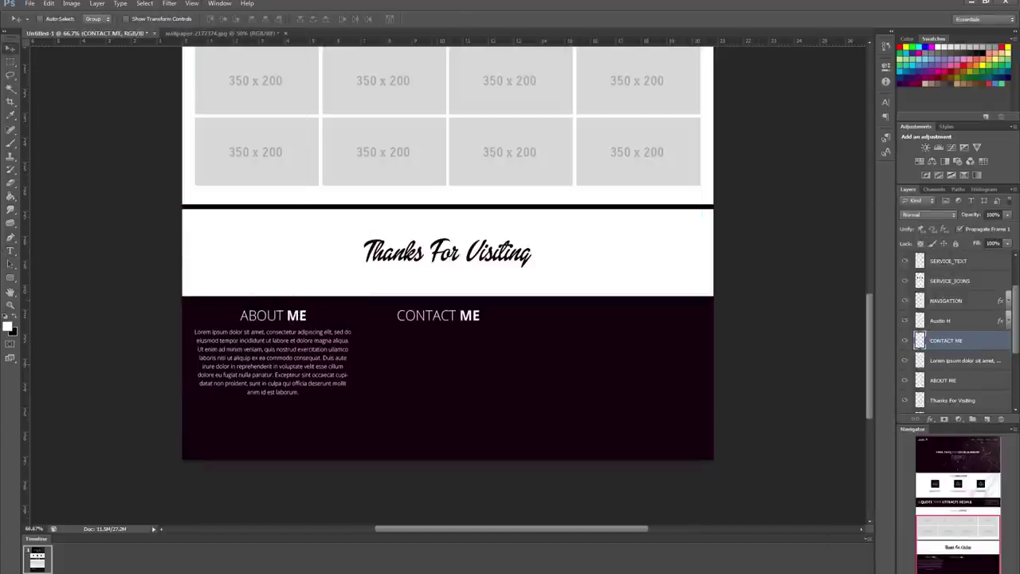
pyautogui.hotkey('alt', '[')
pyautogui.press('t')
pyautogui.moveTo(28, 255); pyautogui.dragTo(568, 255)
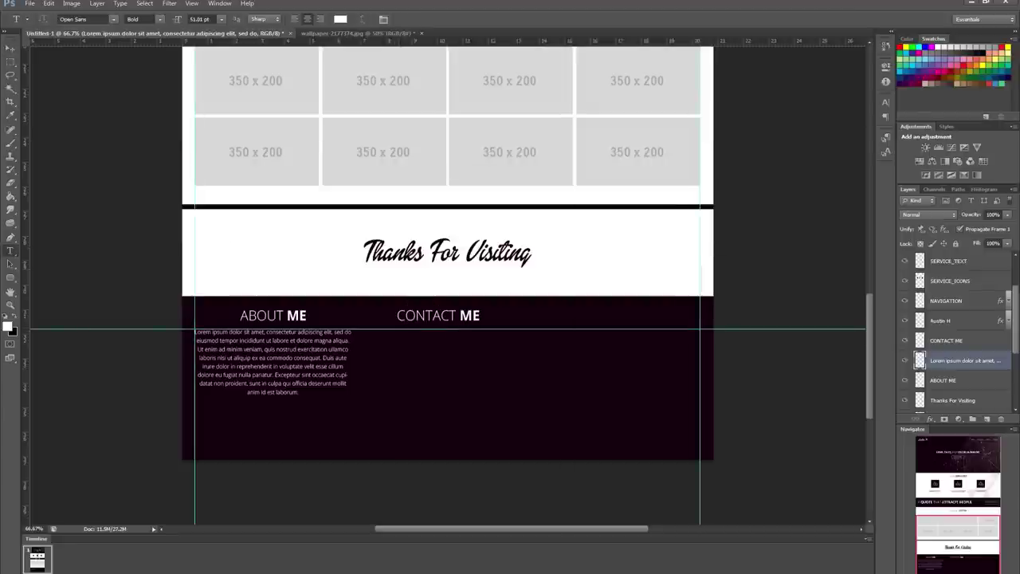
# Step: Add 24 pt e-mail and Twitter contact lines under CONTACT ME
pyautogui.moveTo(538, 431); pyautogui.dragTo(543, 437)
pyautogui.click(220, 18)
pyautogui.click(207, 136)
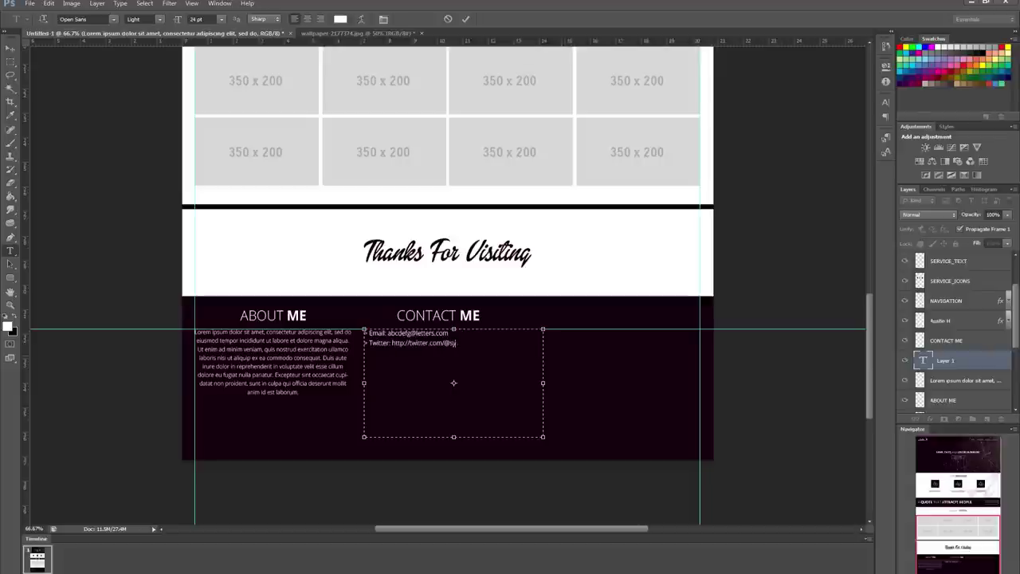
pyautogui.write('systemzee')
pyautogui.hotkey('ctrl', 'Return')
pyautogui.press('v')
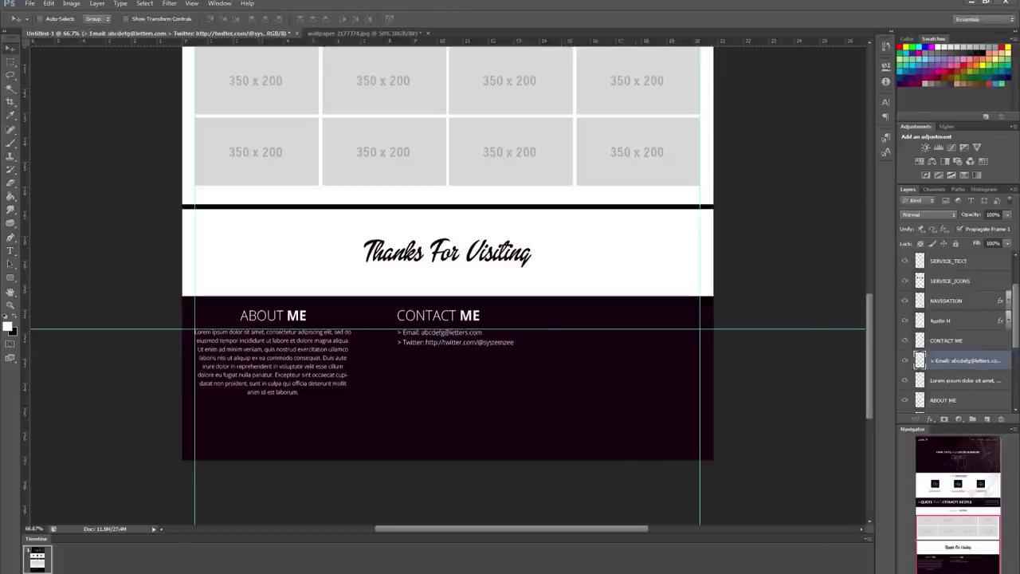
# Step: Start a SOCIAL MEDIA heading text box and move it up and right
pyautogui.press('t')
pyautogui.moveTo(377, 361); pyautogui.dragTo(672, 482)
pyautogui.moveTo(524, 422)
pyautogui.mouseDown()
pyautogui.moveTo(546, 363)
pyautogui.moveTo(653, 386)
pyautogui.moveTo(692, 377)
pyautogui.mouseUp()
# Step: Bold SOCIAL and move the SOCIAL MEDIA heading into the right footer column
pyautogui.click(144, 19)
pyautogui.click(147, 79)
pyautogui.moveTo(622, 375); pyautogui.dragTo(538, 363)
pyautogui.hotkey('ctrl', 'Return')
pyautogui.press('v')
pyautogui.moveTo(502, 315); pyautogui.dragTo(617, 315)
# Step: Open and close the colour chooser, pick the Brush tool, then create and delete two empty layers
pyautogui.click(12, 329)
pyautogui.click(874, 171)
pyautogui.rightClick(10, 142)
pyautogui.click(48, 143)
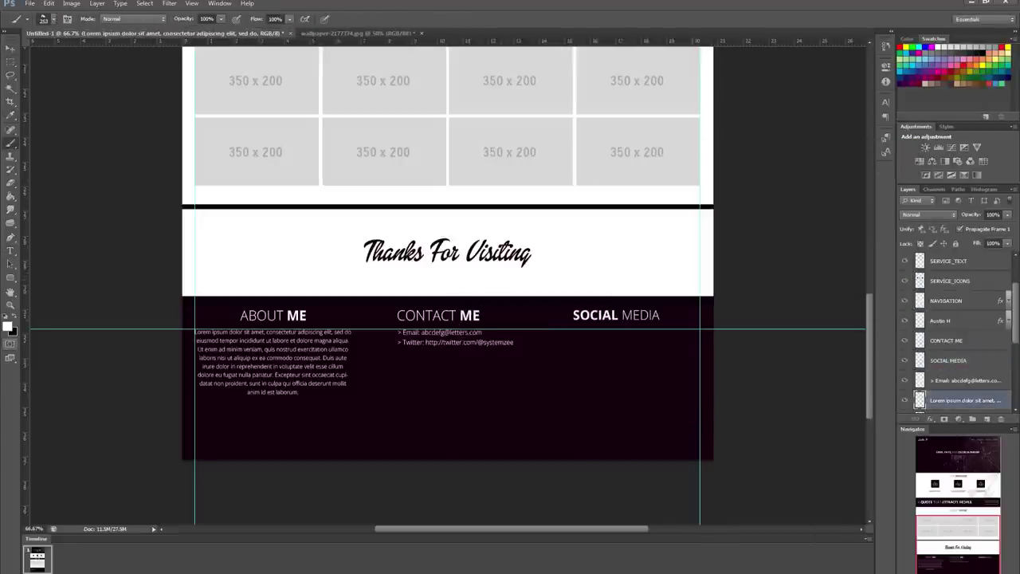
pyautogui.press('v')
pyautogui.hotkey('ctrl', 'shift', 'alt', 'n')
pyautogui.hotkey('ctrl', 'shift', 'alt', 'n')
pyautogui.hotkey('ctrl', 'alt', 'z')
pyautogui.hotkey('ctrl', 'alt', 'z')
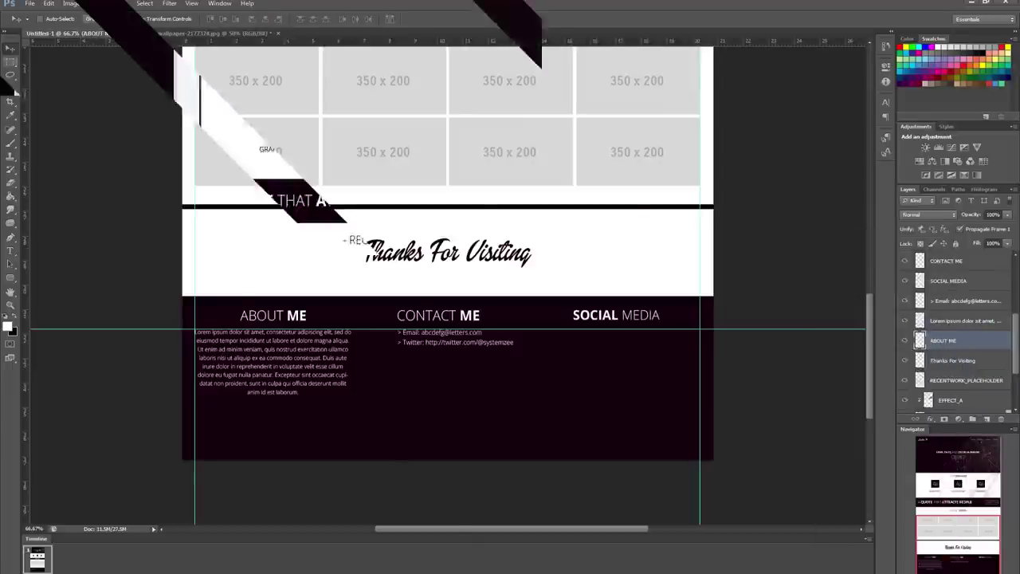